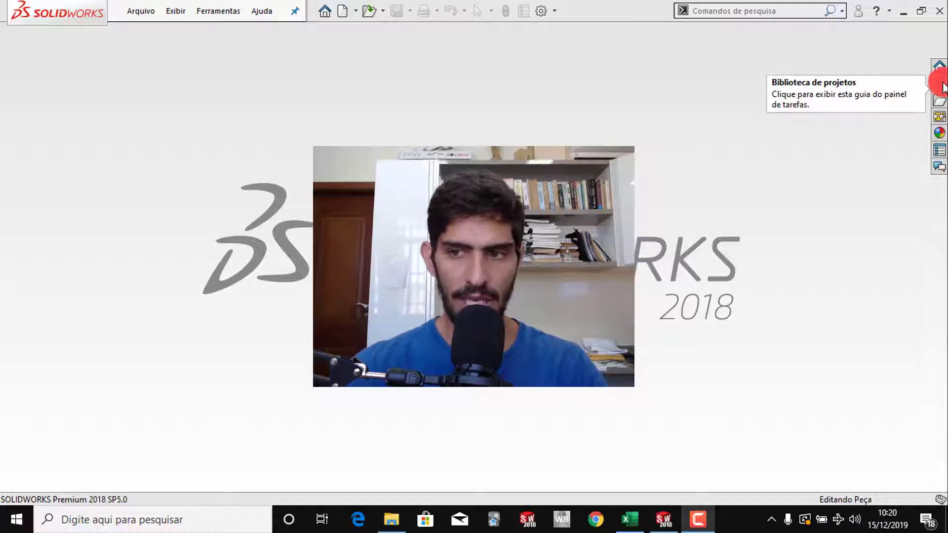
Step: Open the design library, widen its pane and list the Toolbox standards
{"action": "left_click", "coordinate": [940, 83]}
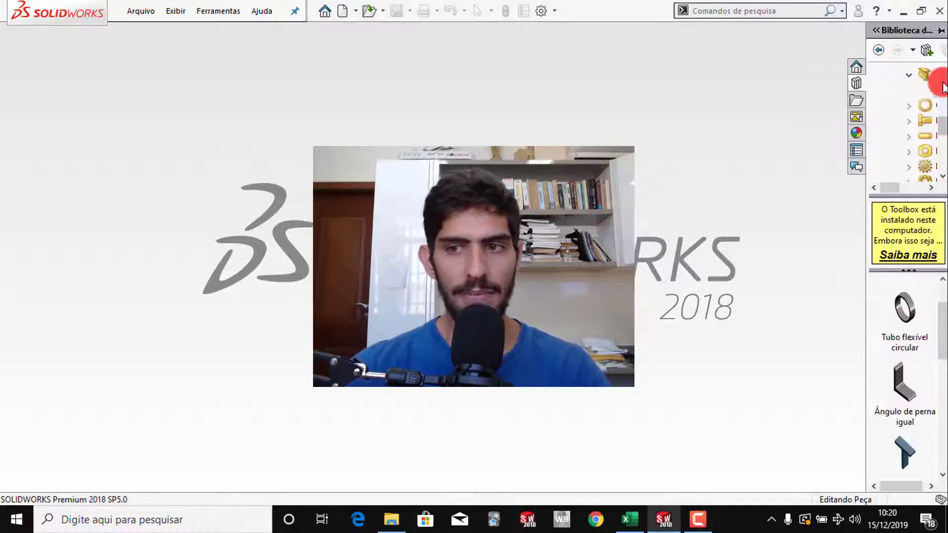
{"action": "left_click_drag", "start_coordinate": [868, 180], "coordinate": [739, 189]}
{"action": "scroll", "coordinate": [790, 133], "scroll_direction": "up", "scroll_amount": 3}
{"action": "scroll", "coordinate": [790, 123], "scroll_direction": "up", "scroll_amount": 2}
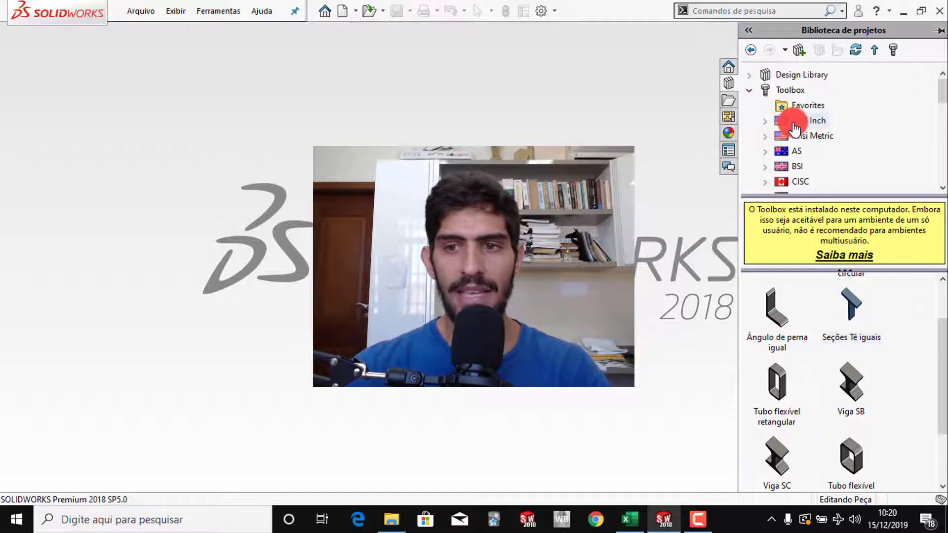
{"action": "left_click", "coordinate": [750, 91]}
{"action": "left_click", "coordinate": [780, 90]}
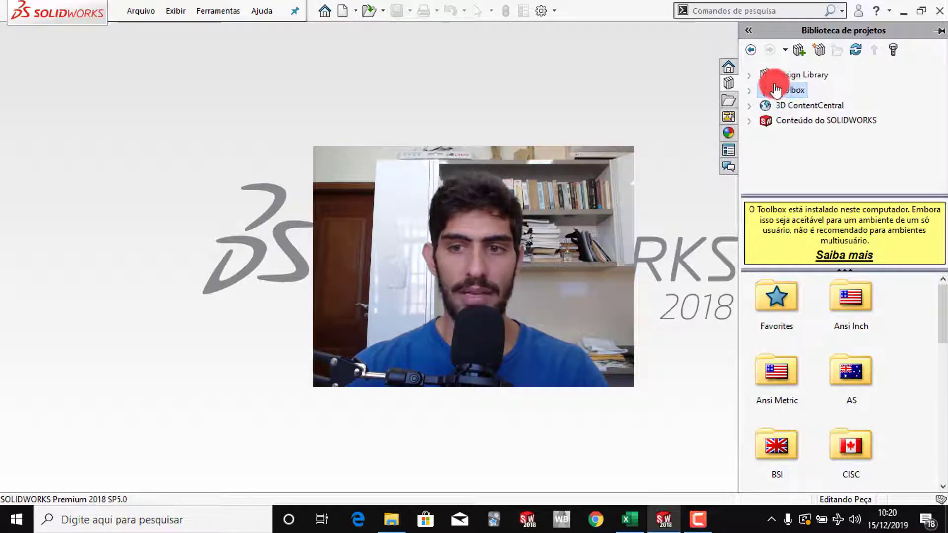
{"action": "left_click", "coordinate": [752, 91]}
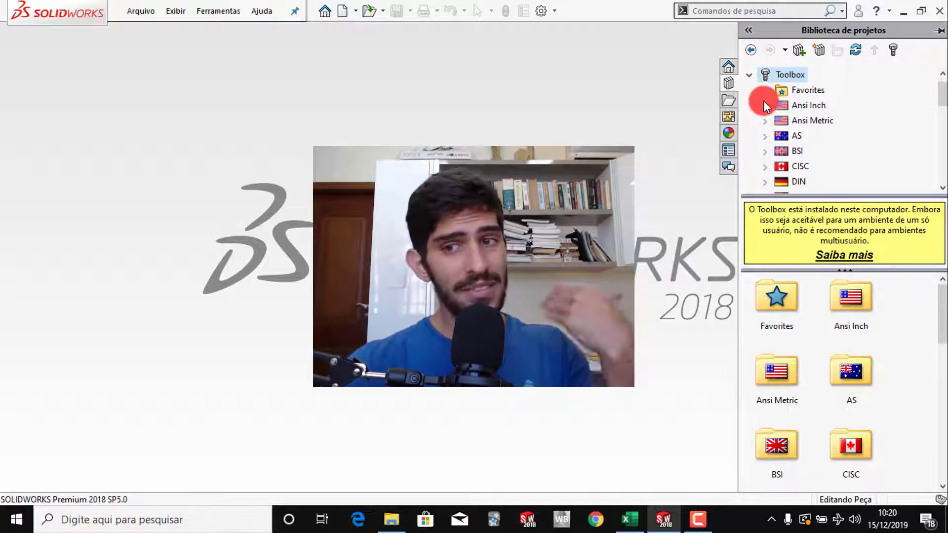
Step: Locate the ISO standard in the Toolbox and expand its component categories
{"action": "scroll", "coordinate": [763, 101], "scroll_direction": "down", "scroll_amount": 1}
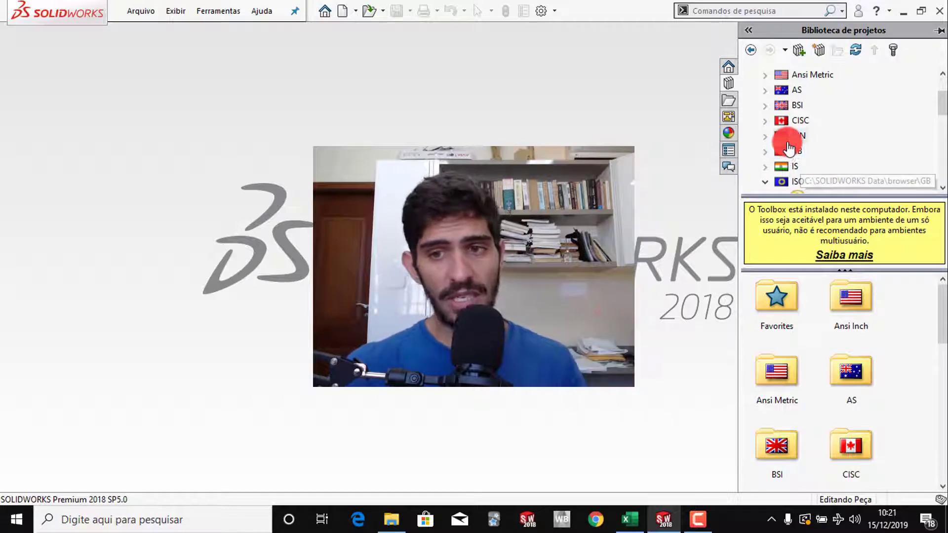
{"action": "scroll", "coordinate": [795, 171], "scroll_direction": "down", "scroll_amount": 1}
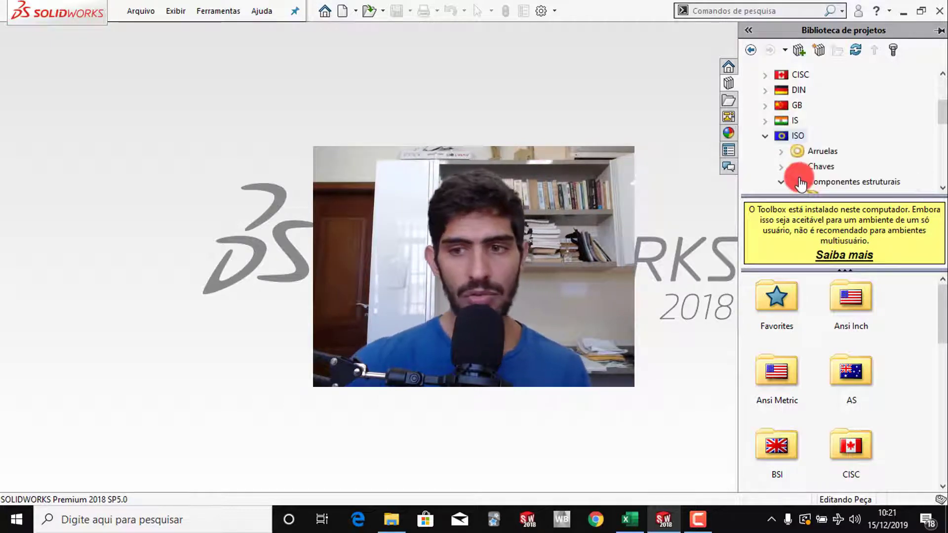
{"action": "scroll", "coordinate": [785, 168], "scroll_direction": "up", "scroll_amount": 1}
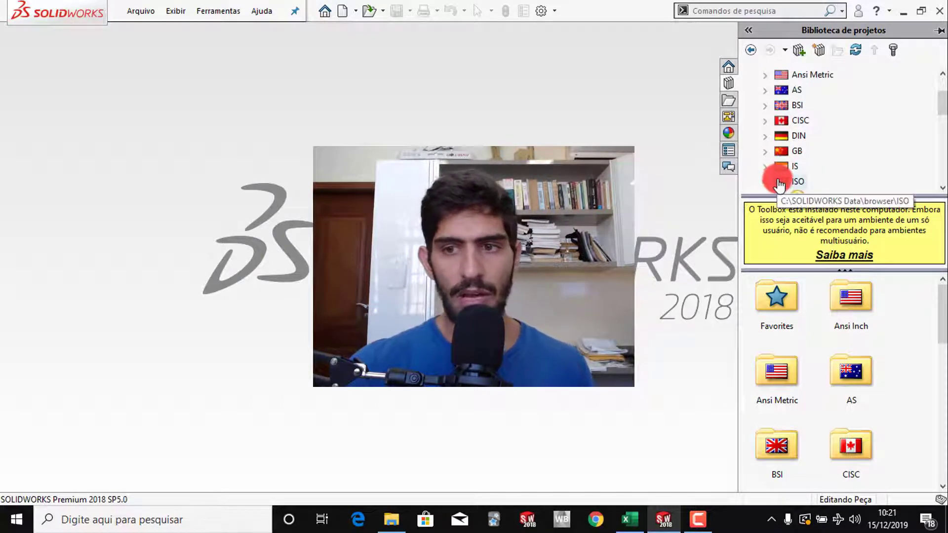
{"action": "scroll", "coordinate": [780, 182], "scroll_direction": "up", "scroll_amount": 1}
{"action": "scroll", "coordinate": [779, 186], "scroll_direction": "down", "scroll_amount": 1}
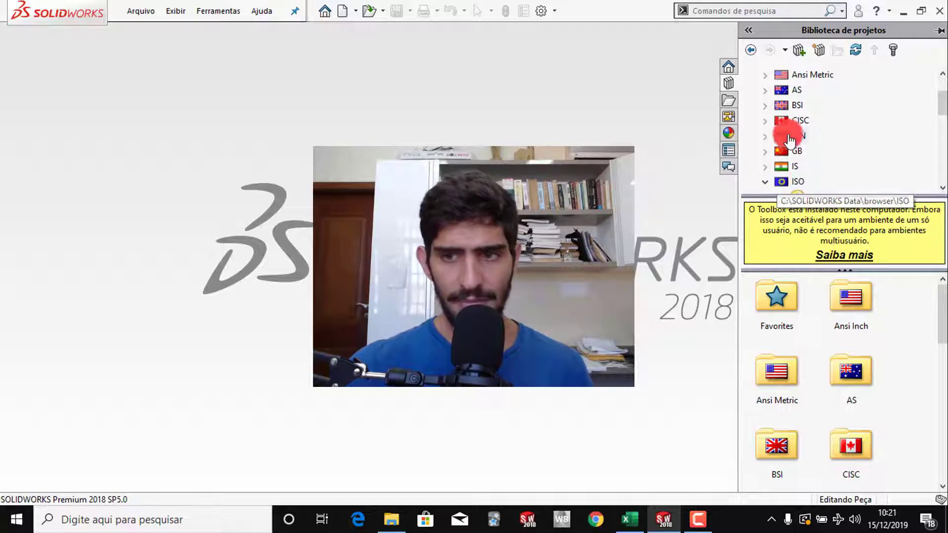
{"action": "left_click", "coordinate": [769, 180]}
{"action": "scroll", "coordinate": [770, 178], "scroll_direction": "down", "scroll_amount": 1}
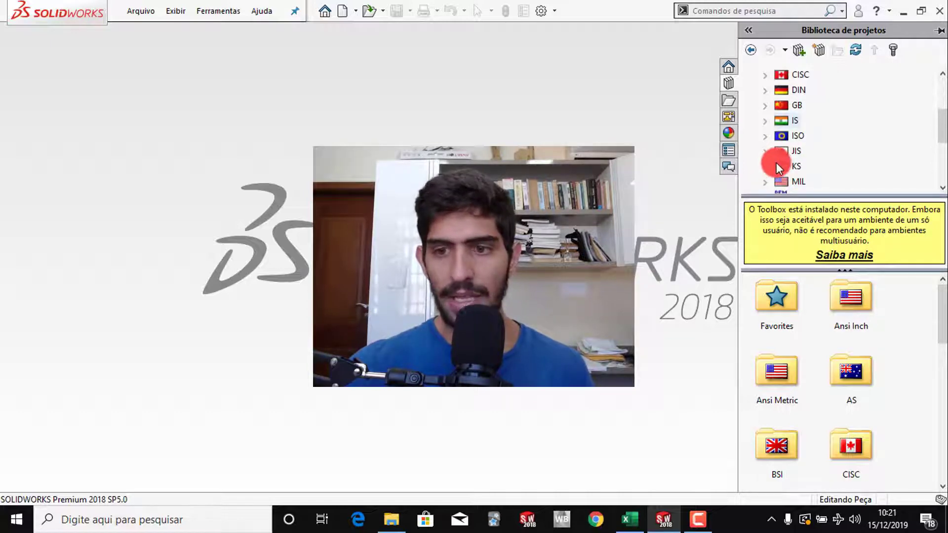
{"action": "left_click", "coordinate": [767, 134]}
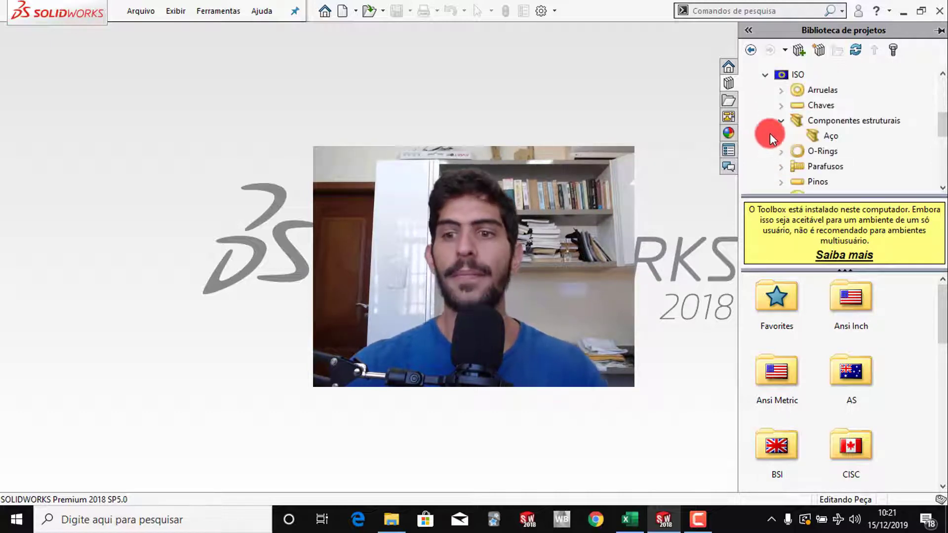
{"action": "scroll", "coordinate": [781, 132], "scroll_direction": "up", "scroll_amount": 1}
{"action": "scroll", "coordinate": [783, 148], "scroll_direction": "down", "scroll_amount": 1}
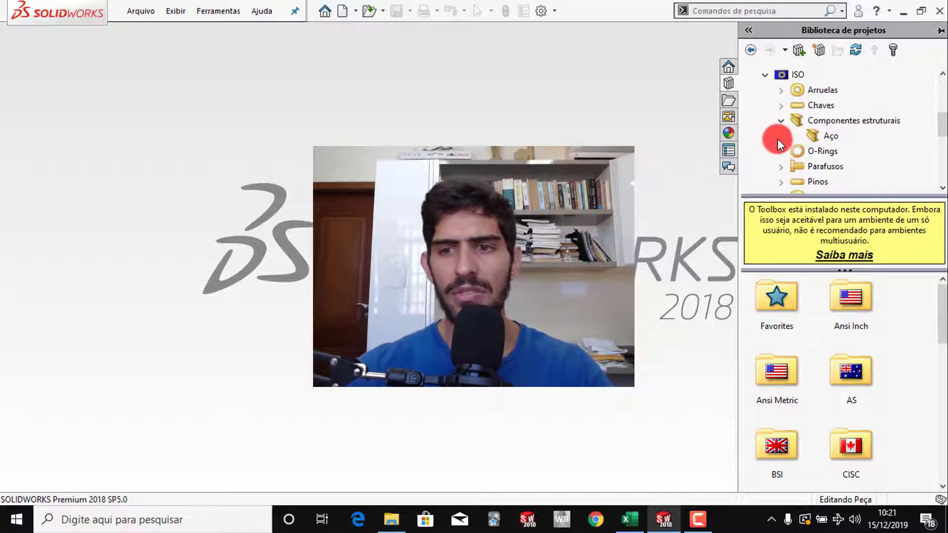
Step: Display the steel profiles (Aço) under the ISO structural components (Componentes estruturais)
{"action": "left_click", "coordinate": [779, 122]}
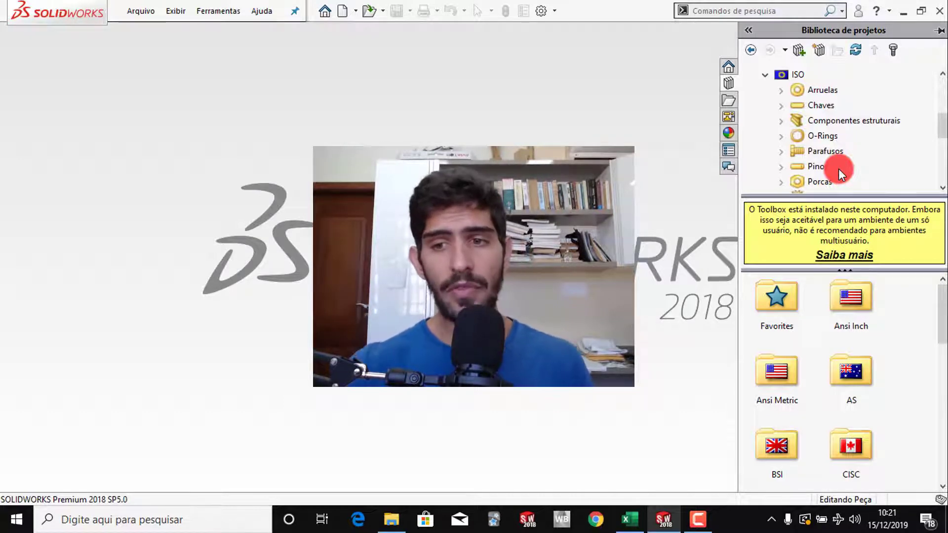
{"action": "left_click", "coordinate": [782, 122]}
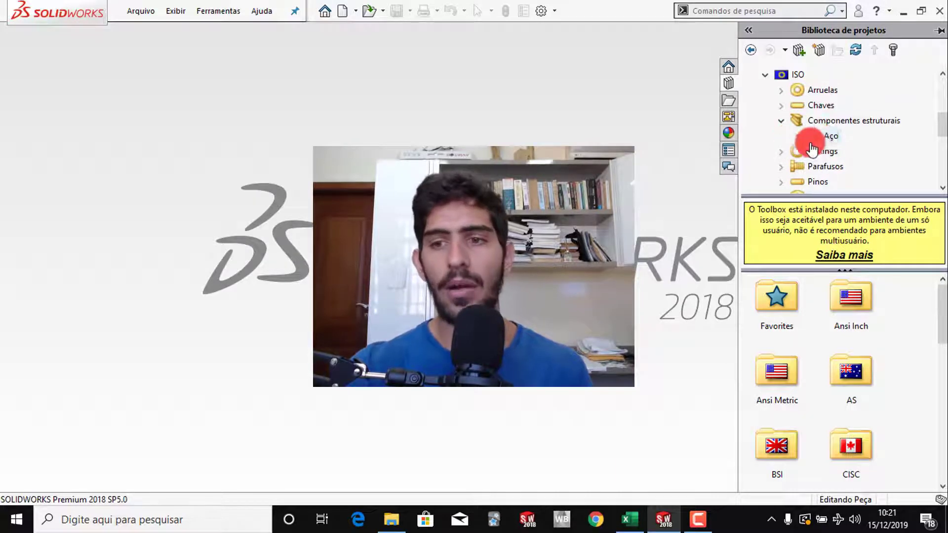
{"action": "left_click", "coordinate": [801, 136]}
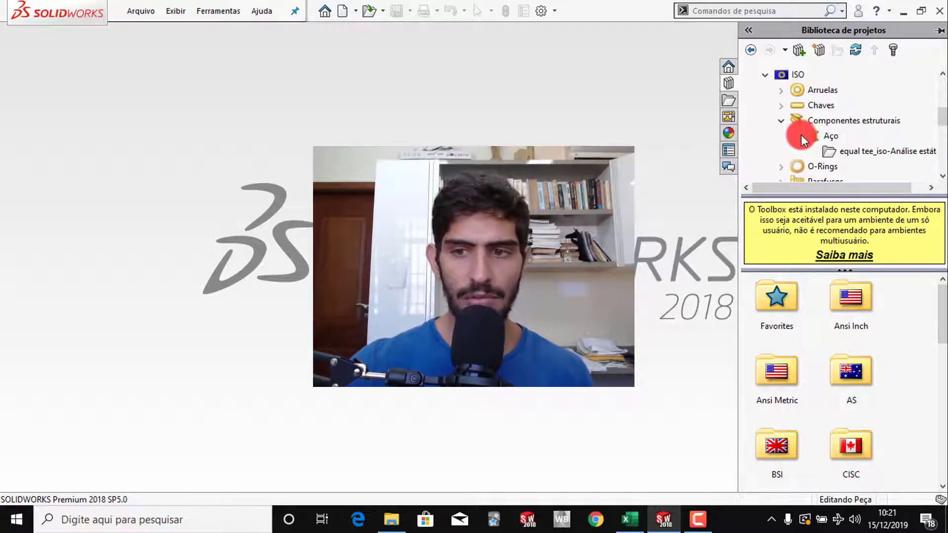
{"action": "scroll", "coordinate": [801, 135], "scroll_direction": "down", "scroll_amount": 1}
{"action": "left_click", "coordinate": [828, 93]}
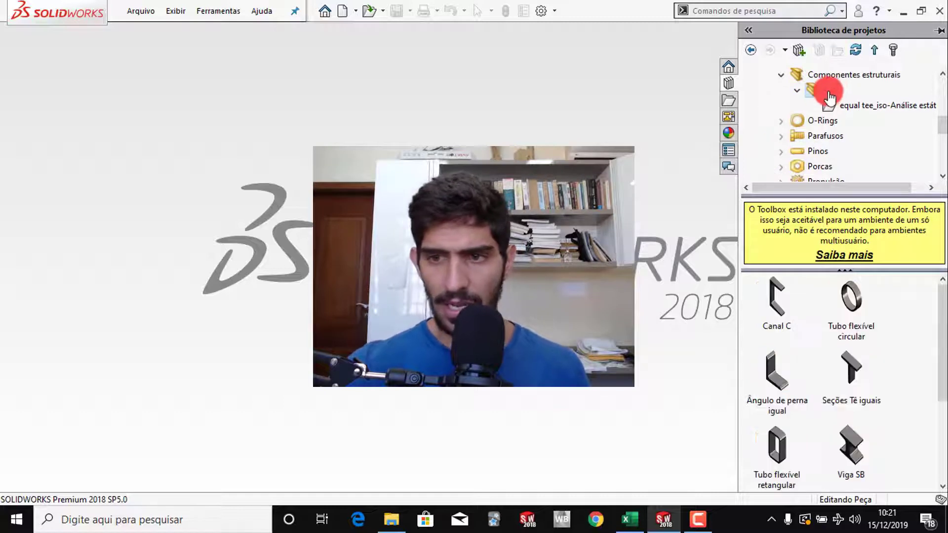
Step: Open the equal tee profile (Seções Tê iguais) from the steel components as a read-only part
{"action": "scroll", "coordinate": [836, 376], "scroll_direction": "down", "scroll_amount": 2}
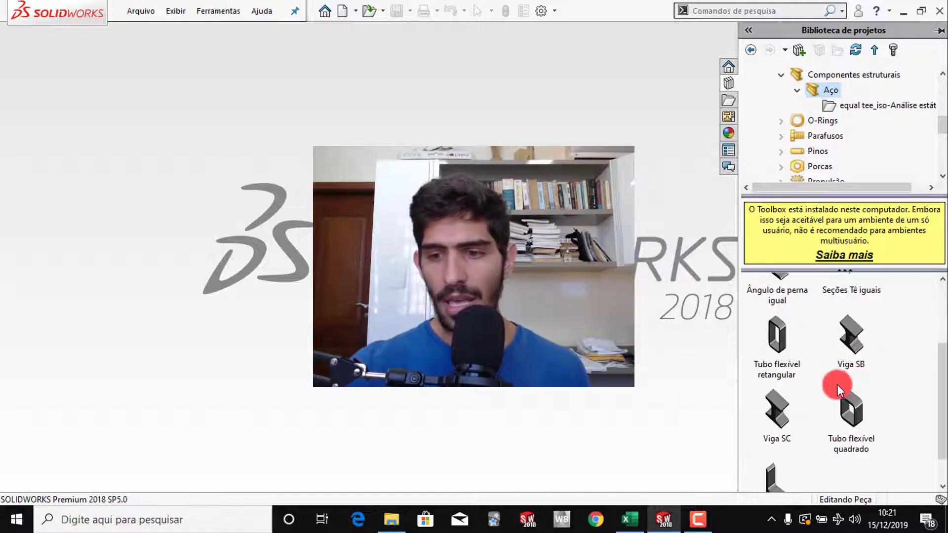
{"action": "scroll", "coordinate": [839, 370], "scroll_direction": "down", "scroll_amount": 1}
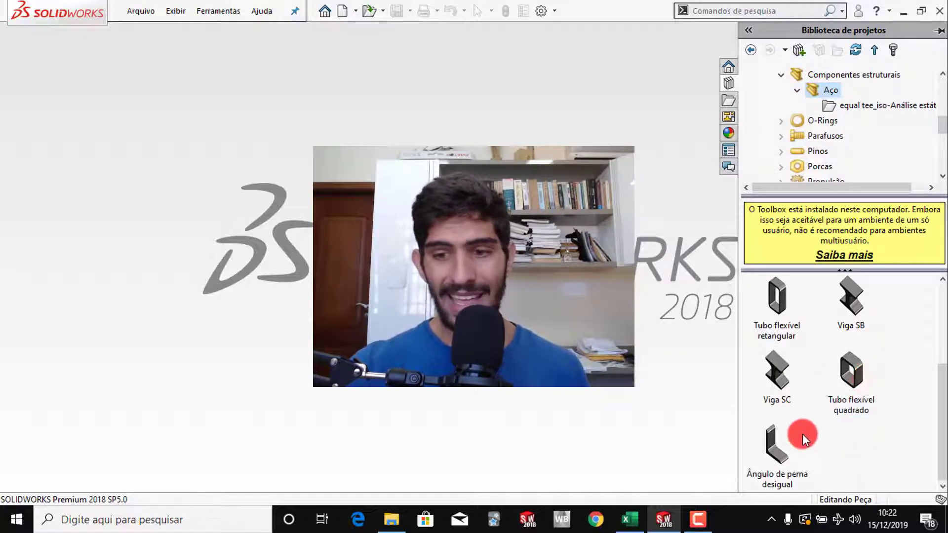
{"action": "scroll", "coordinate": [804, 434], "scroll_direction": "up", "scroll_amount": 2}
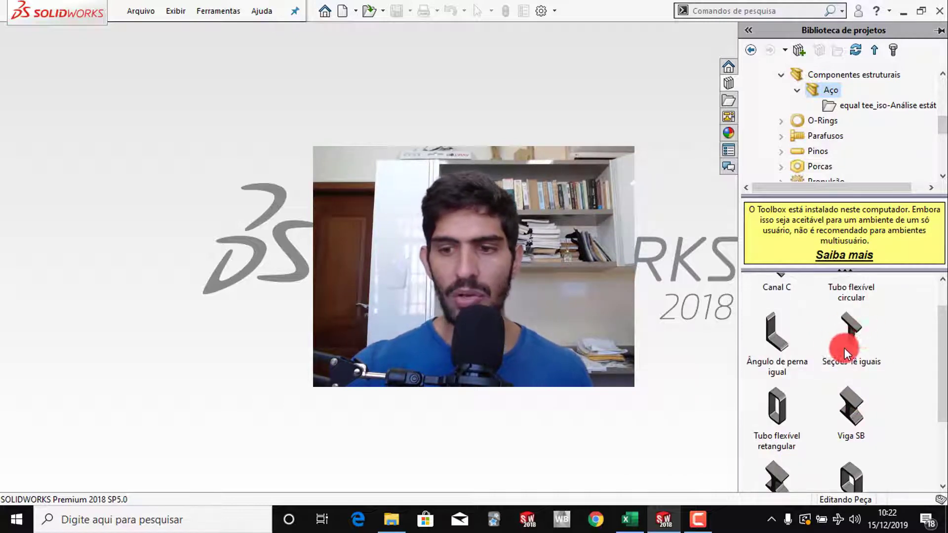
{"action": "left_click", "coordinate": [854, 327]}
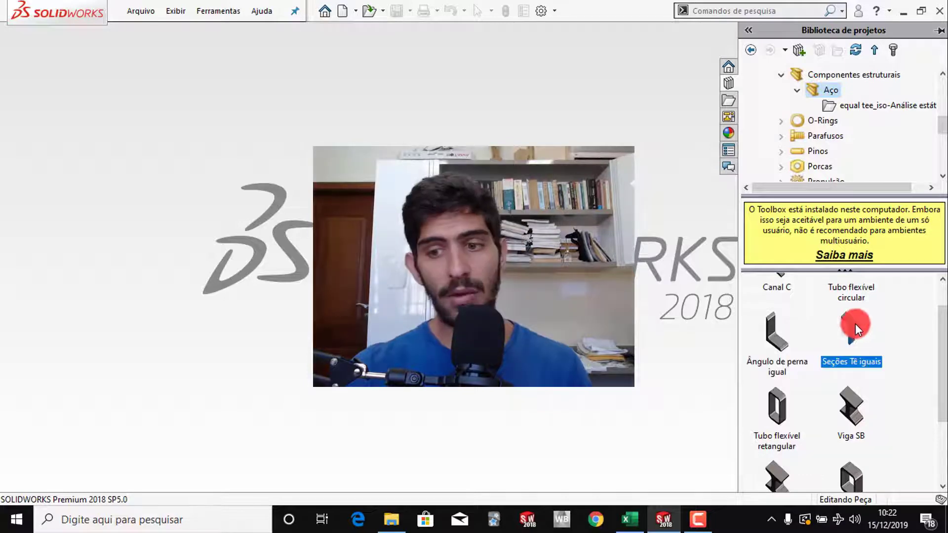
{"action": "left_click_drag", "start_coordinate": [855, 324], "coordinate": [578, 340]}
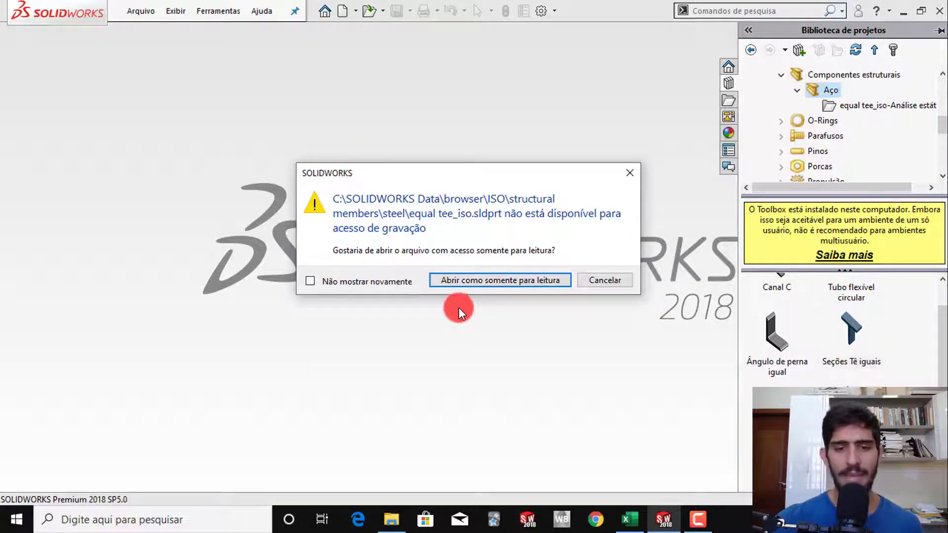
{"action": "left_click", "coordinate": [464, 283]}
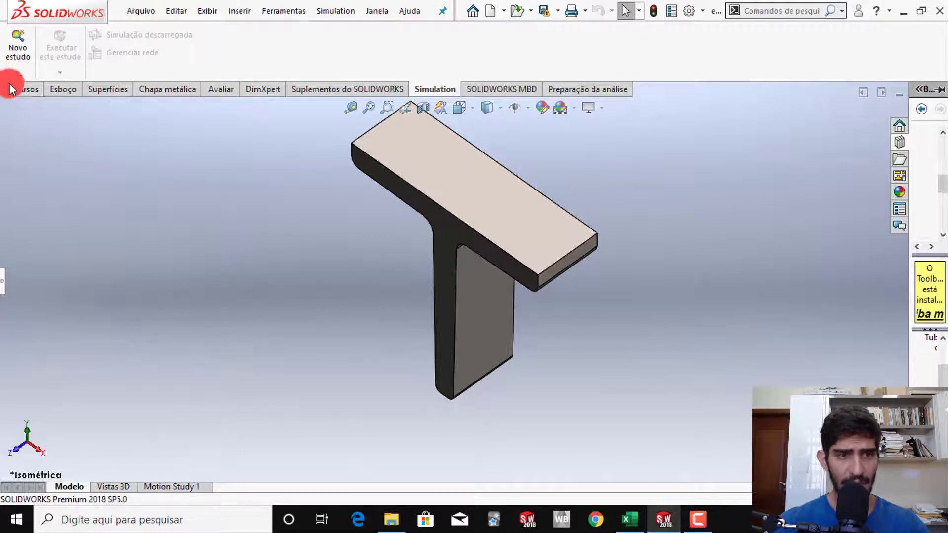
Step: Show the feature commands and feature tree, and rotate the tee profile so its web projects sideways from an upright flange
{"action": "left_click", "coordinate": [11, 88]}
{"action": "left_click", "coordinate": [2, 281]}
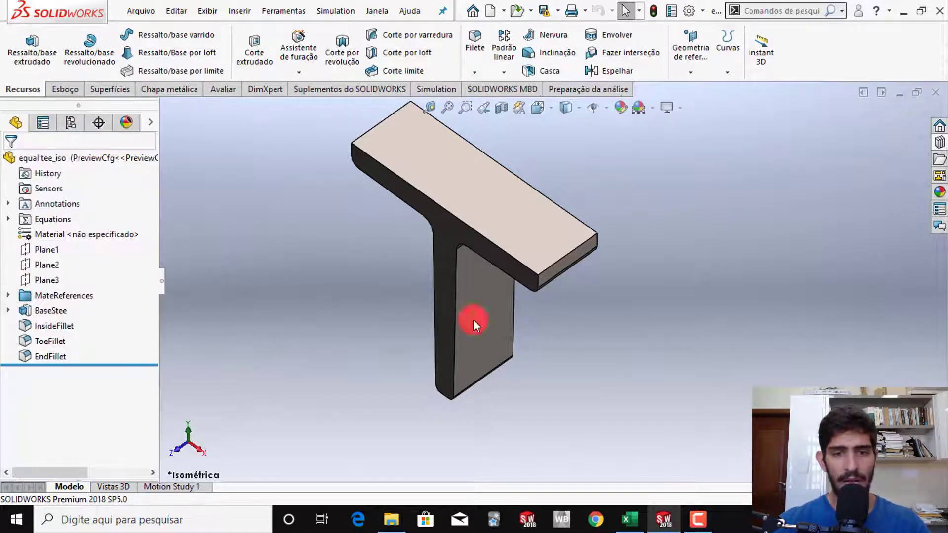
{"action": "middle_click_drag", "start_coordinate": [539, 359], "coordinate": [547, 261]}
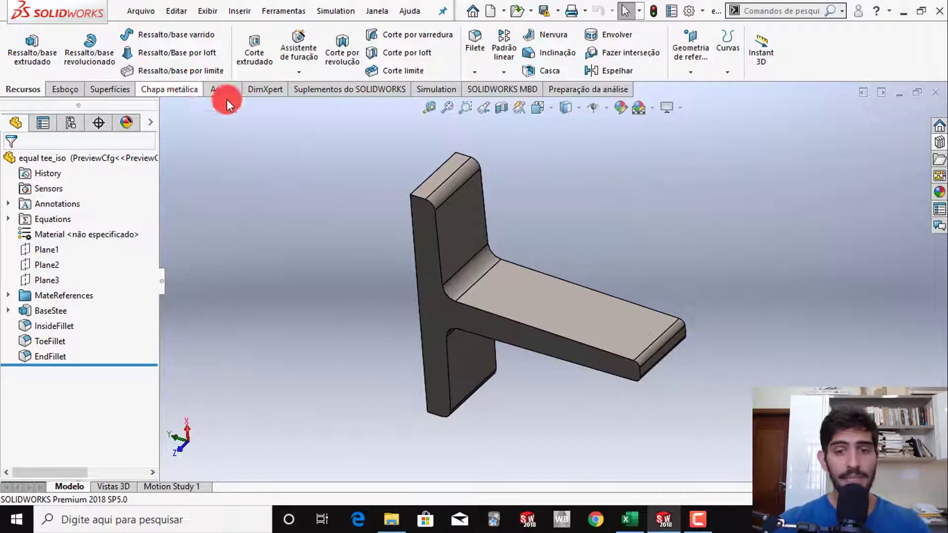
{"action": "scroll", "coordinate": [453, 286], "scroll_direction": "up", "scroll_amount": 2}
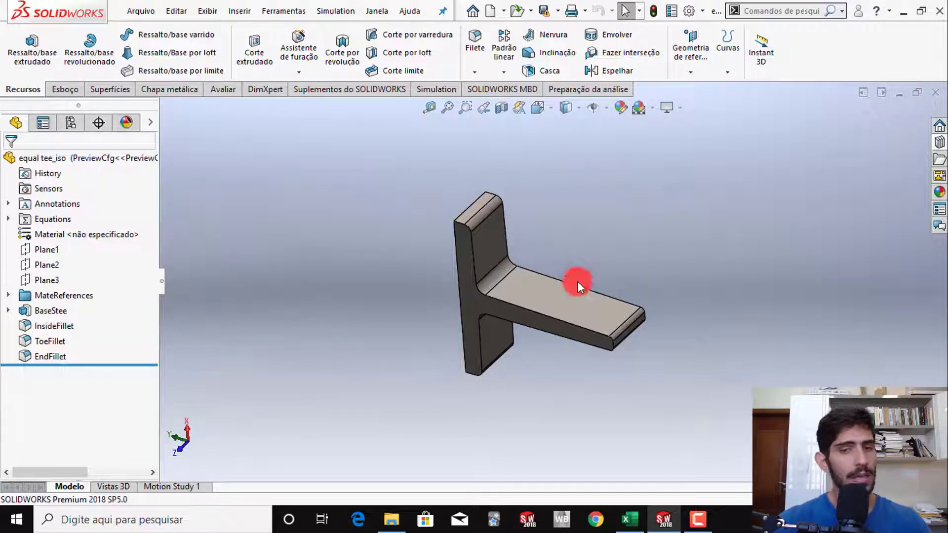
Step: Apply the plain white scene (Branco simples) as the model's background
{"action": "left_click", "coordinate": [657, 102]}
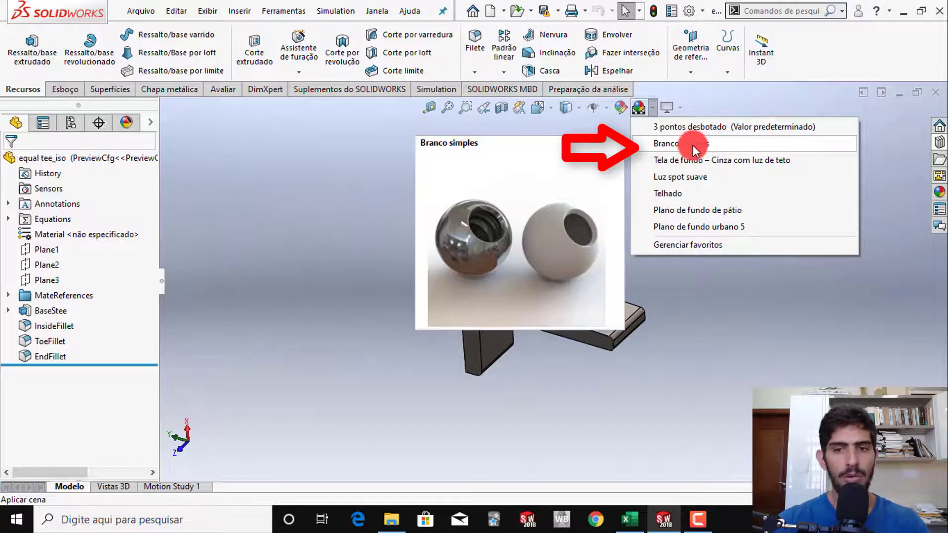
{"action": "left_click", "coordinate": [692, 146]}
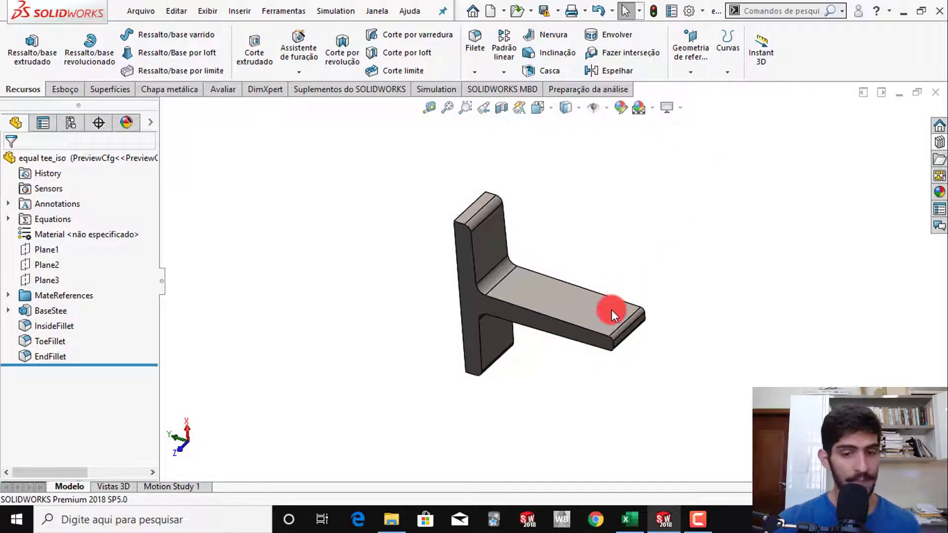
{"action": "scroll", "coordinate": [612, 309], "scroll_direction": "up", "scroll_amount": 1}
{"action": "scroll", "coordinate": [611, 310], "scroll_direction": "down", "scroll_amount": 1}
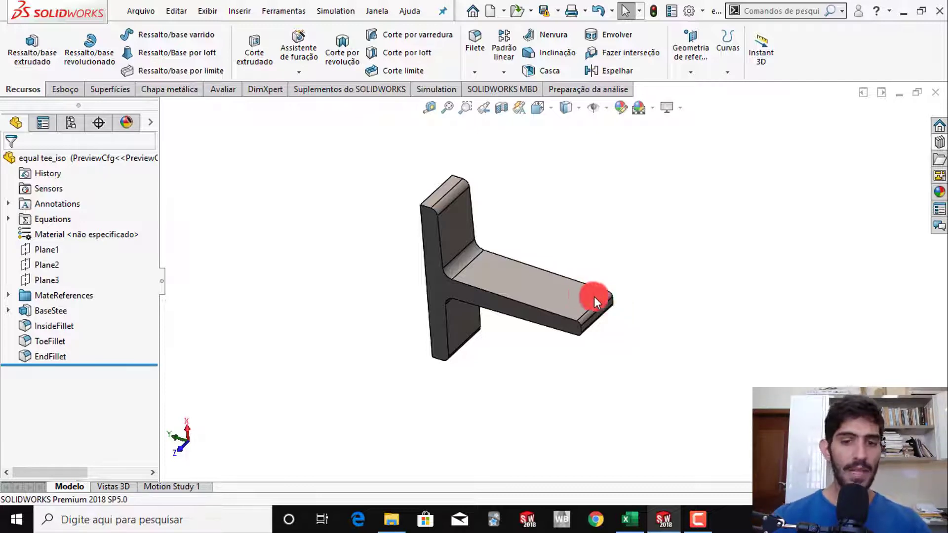
Step: Launch Ferramenta de Captura and take a screen snip around the tee profile
{"action": "scroll", "coordinate": [540, 318], "scroll_direction": "up", "scroll_amount": 4}
{"action": "scroll", "coordinate": [563, 311], "scroll_direction": "down", "scroll_amount": 3}
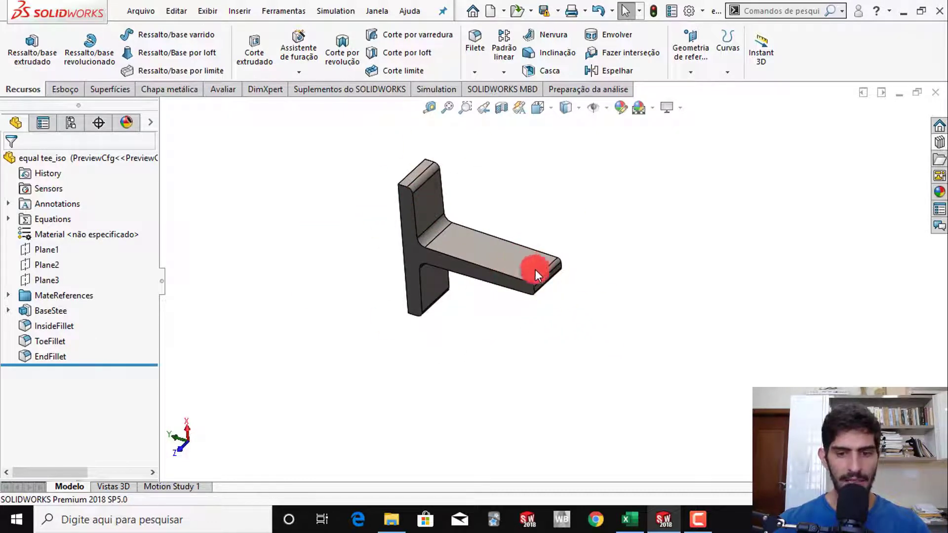
{"action": "left_click", "coordinate": [206, 519]}
{"action": "type", "text": "cap"}
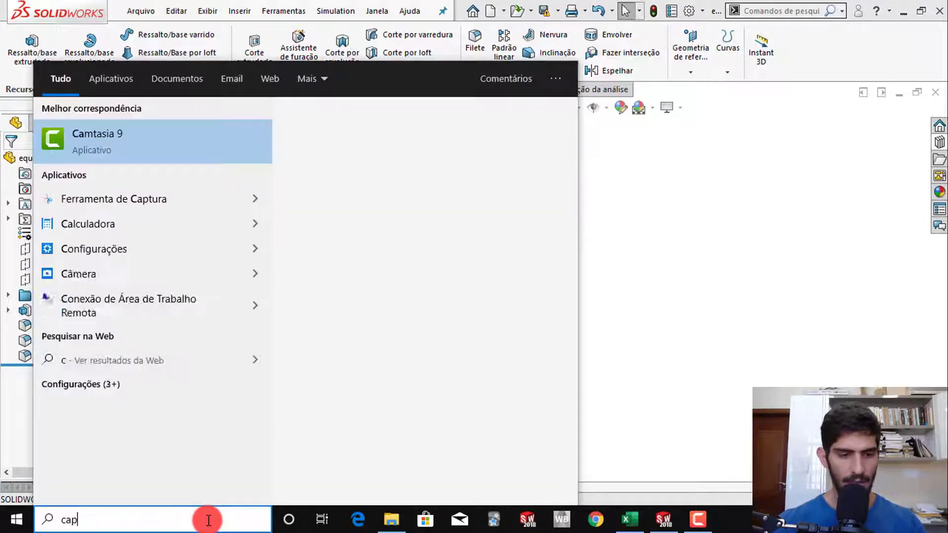
{"action": "left_click", "coordinate": [207, 147]}
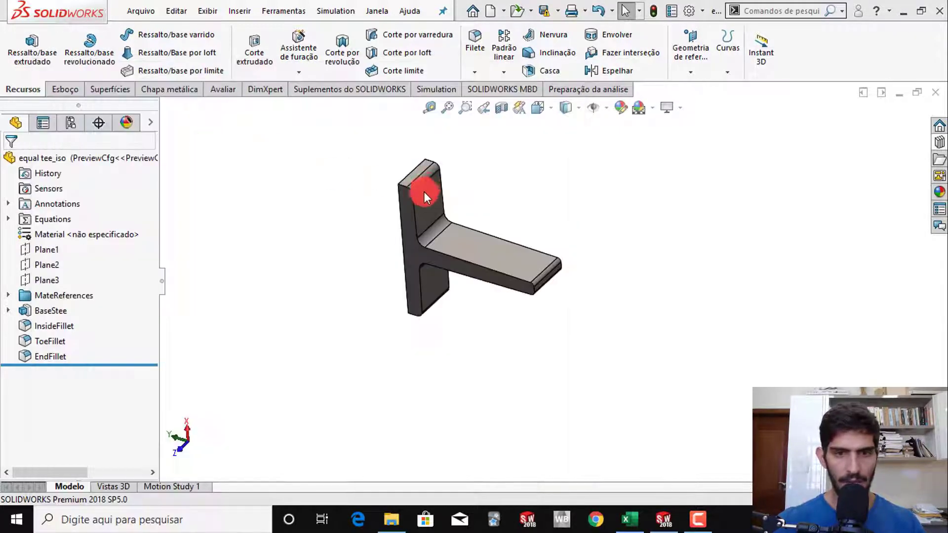
{"action": "left_click", "coordinate": [664, 324]}
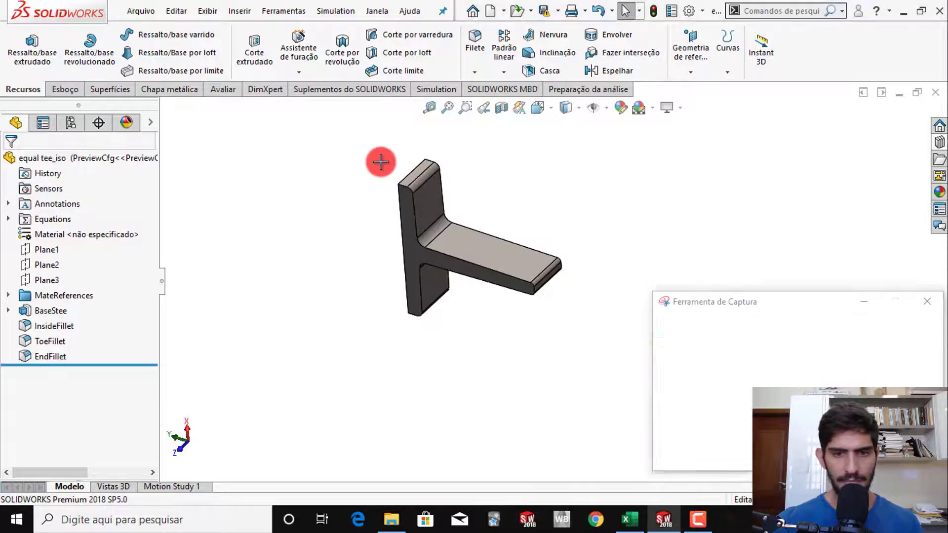
{"action": "left_click_drag", "start_coordinate": [375, 138], "coordinate": [596, 345]}
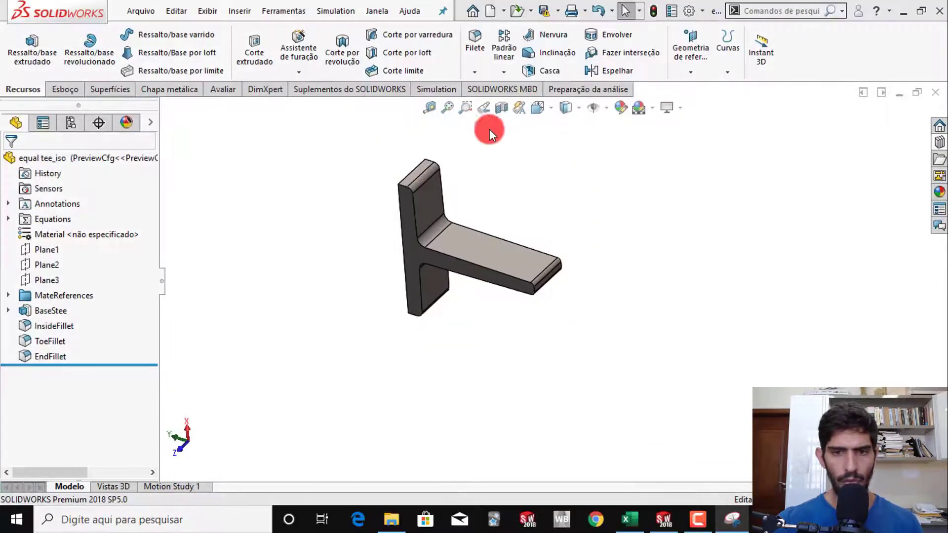
Step: Bring up the snip and circle the free end of the profile's web with the red pen (Caneta Vermelha)
{"action": "left_click", "coordinate": [727, 523]}
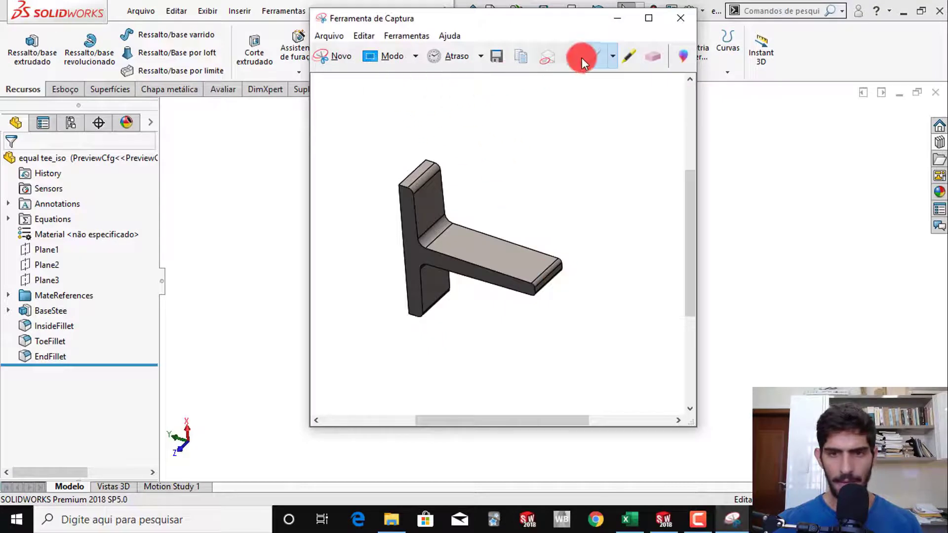
{"action": "left_click", "coordinate": [607, 62]}
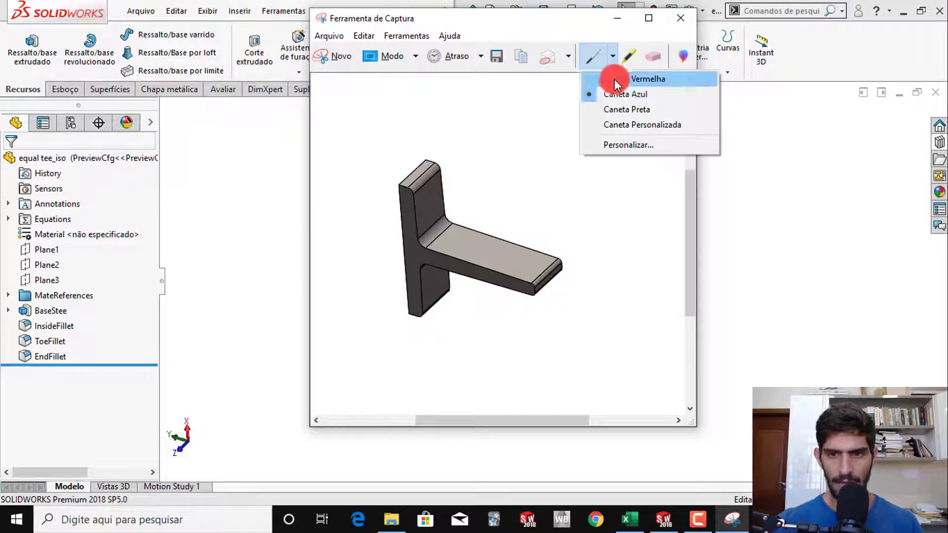
{"action": "left_click", "coordinate": [614, 79]}
{"action": "mouse_move", "coordinate": [515, 267]}
{"action": "left_mouse_down"}
{"action": "mouse_move", "coordinate": [540, 263]}
{"action": "mouse_move", "coordinate": [541, 273]}
{"action": "mouse_move", "coordinate": [508, 260]}
{"action": "mouse_move", "coordinate": [536, 275]}
{"action": "mouse_move", "coordinate": [549, 262]}
{"action": "left_mouse_up"}
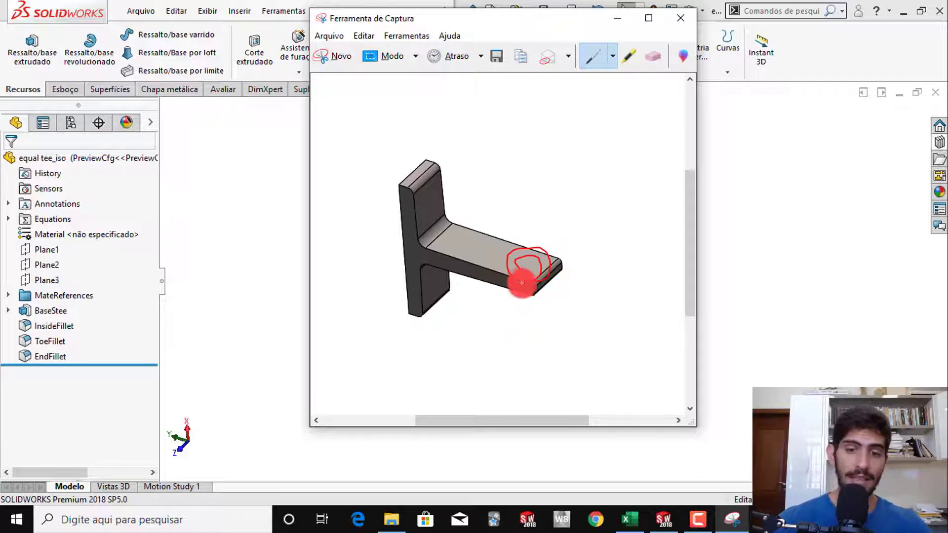
Step: With the blue pen, trace a dashed circle inside the red circle on the web's free end and draw a marked load line downward
{"action": "left_click", "coordinate": [613, 59]}
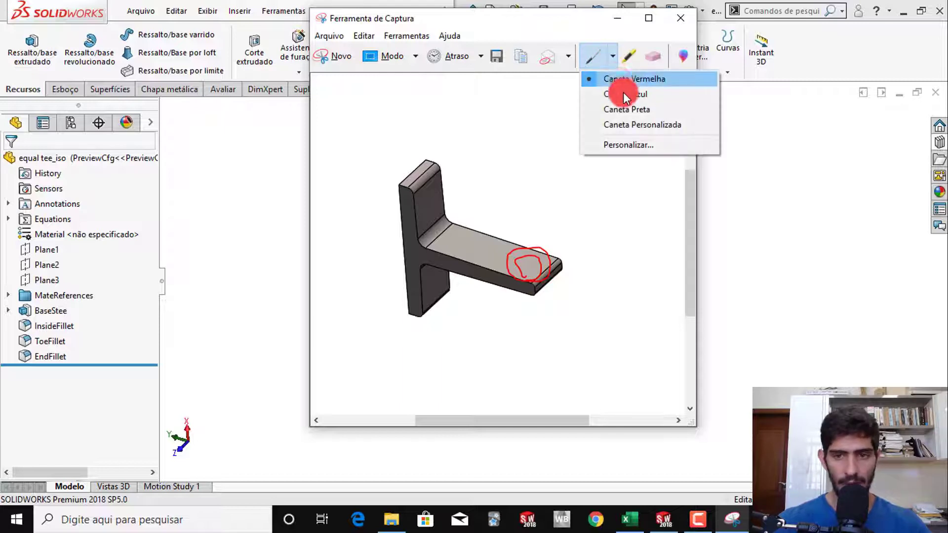
{"action": "left_click", "coordinate": [619, 92]}
{"action": "mouse_move", "coordinate": [524, 252]}
{"action": "left_mouse_down"}
{"action": "mouse_move", "coordinate": [546, 265]}
{"action": "mouse_move", "coordinate": [525, 279]}
{"action": "mouse_move", "coordinate": [522, 254]}
{"action": "mouse_move", "coordinate": [553, 269]}
{"action": "mouse_move", "coordinate": [544, 322]}
{"action": "mouse_move", "coordinate": [558, 329]}
{"action": "left_mouse_up"}
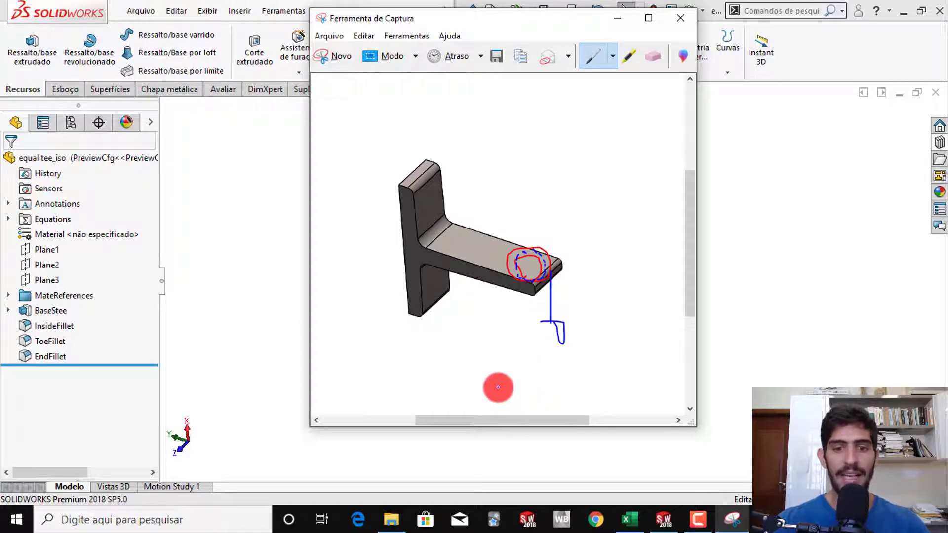
Step: Sketch blue trial load marks along the middle of the web and erase them again
{"action": "scroll", "coordinate": [474, 372], "scroll_direction": "up", "scroll_amount": 1}
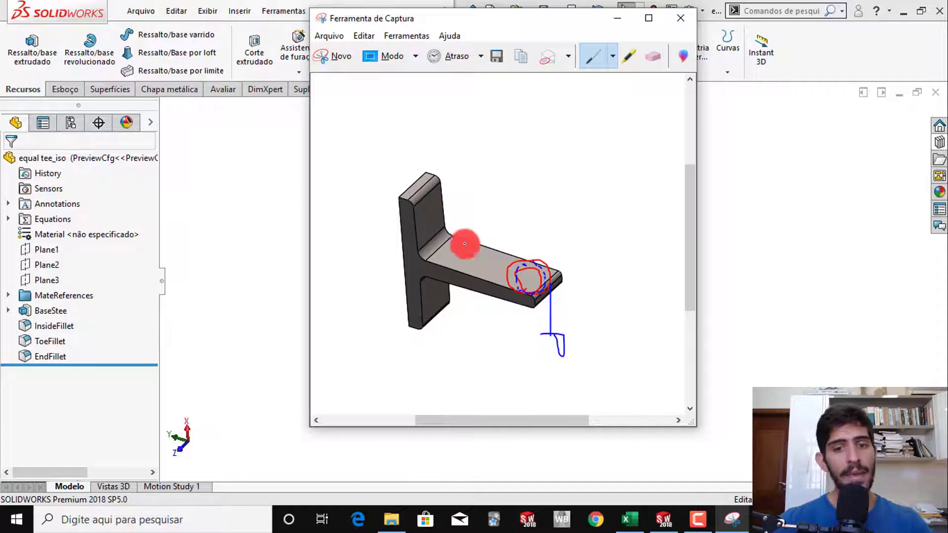
{"action": "left_click_drag", "start_coordinate": [457, 245], "coordinate": [458, 303]}
{"action": "mouse_move", "coordinate": [494, 262]}
{"action": "left_mouse_down"}
{"action": "mouse_move", "coordinate": [487, 299]}
{"action": "mouse_move", "coordinate": [512, 302]}
{"action": "mouse_move", "coordinate": [510, 311]}
{"action": "left_mouse_up"}
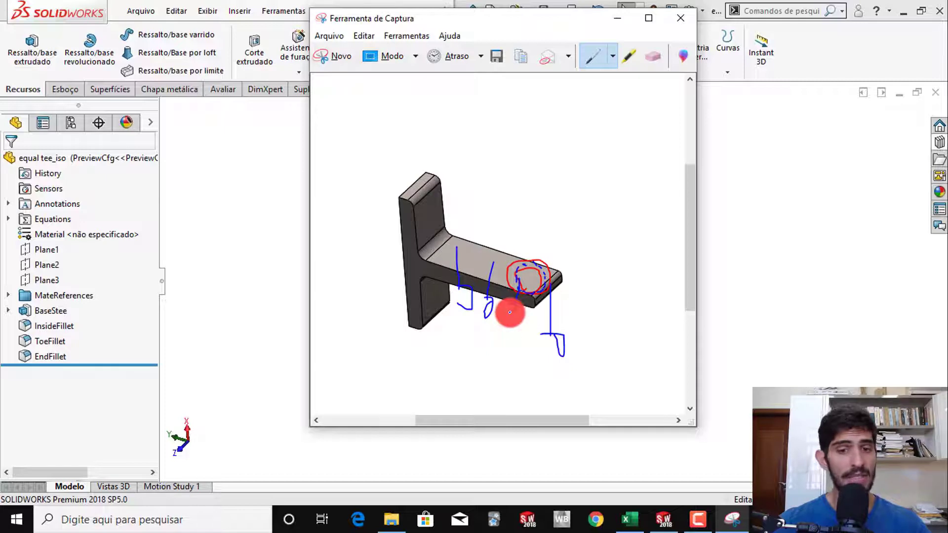
{"action": "left_click", "coordinate": [655, 57]}
{"action": "left_click_drag", "start_coordinate": [458, 254], "coordinate": [459, 307]}
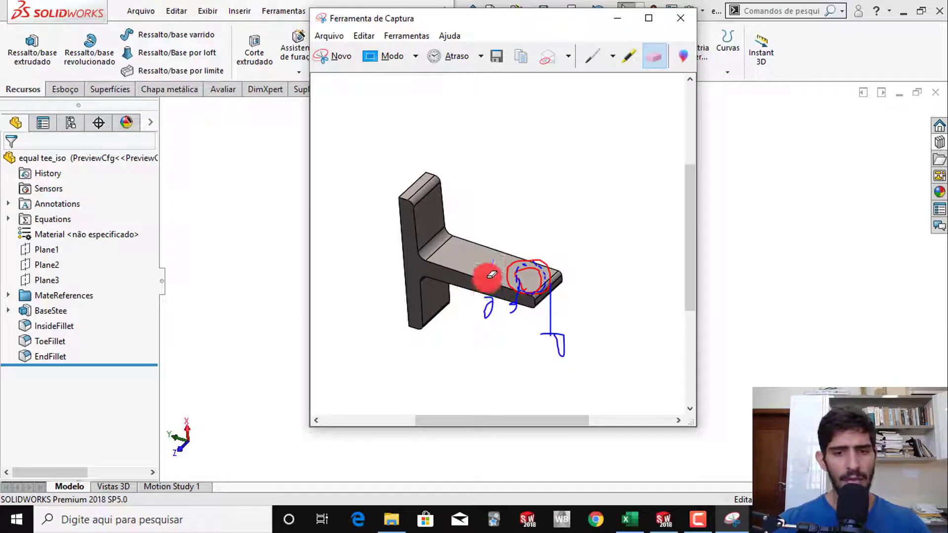
{"action": "mouse_move", "coordinate": [491, 274]}
{"action": "left_mouse_down"}
{"action": "mouse_move", "coordinate": [479, 322]}
{"action": "mouse_move", "coordinate": [510, 313]}
{"action": "mouse_move", "coordinate": [482, 340]}
{"action": "left_mouse_up"}
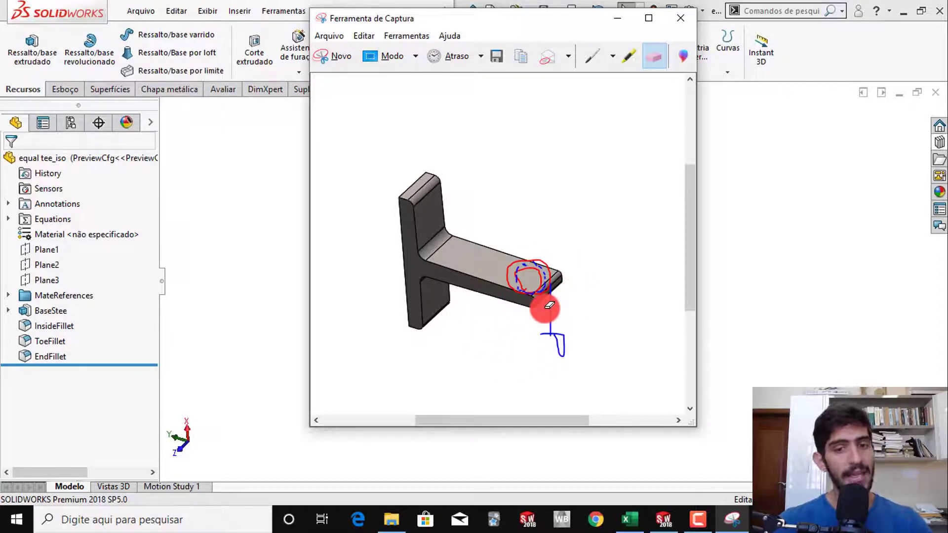
Step: Write the moment formula M=F.D above the profile with the red pen
{"action": "left_click", "coordinate": [612, 55]}
{"action": "left_click", "coordinate": [618, 74]}
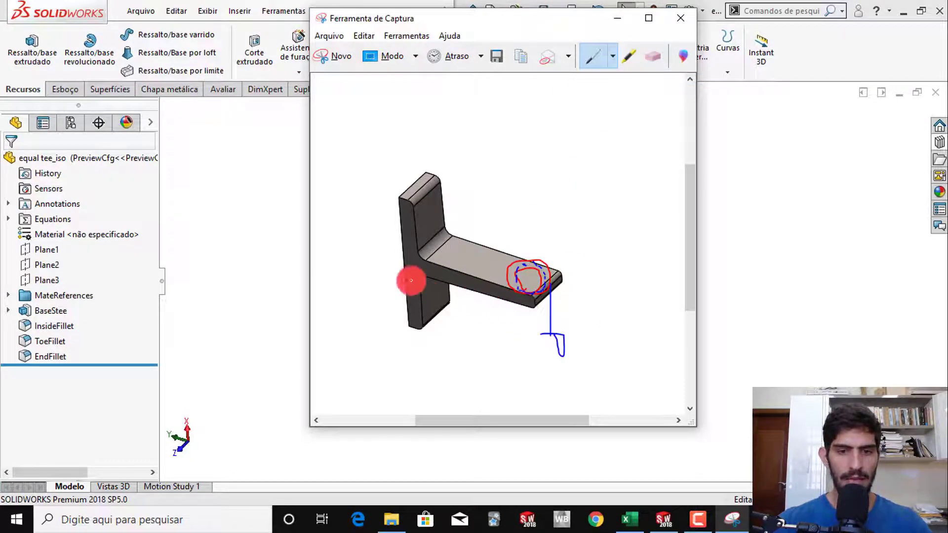
{"action": "mouse_move", "coordinate": [508, 162]}
{"action": "left_mouse_down"}
{"action": "mouse_move", "coordinate": [524, 144]}
{"action": "mouse_move", "coordinate": [567, 146]}
{"action": "mouse_move", "coordinate": [578, 133]}
{"action": "mouse_move", "coordinate": [612, 149]}
{"action": "left_mouse_up"}
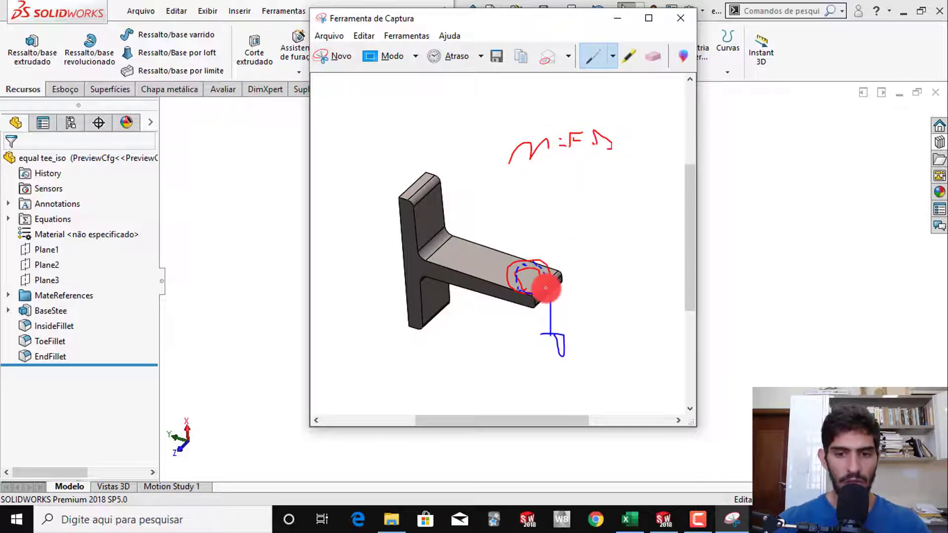
{"action": "mouse_move", "coordinate": [576, 329]}
{"action": "left_mouse_down"}
{"action": "mouse_move", "coordinate": [590, 335]}
{"action": "mouse_move", "coordinate": [568, 355]}
{"action": "left_mouse_up"}
{"action": "left_click", "coordinate": [653, 56]}
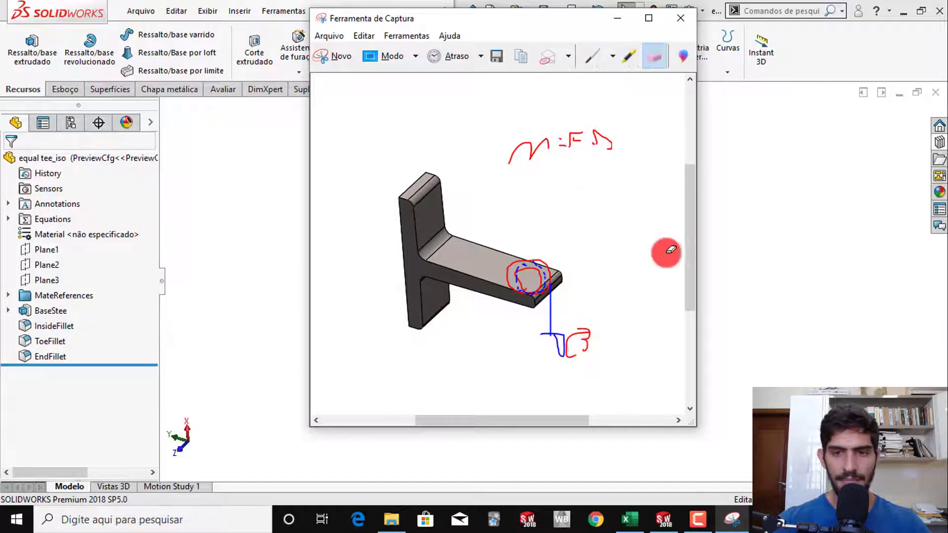
{"action": "mouse_move", "coordinate": [593, 324]}
{"action": "left_mouse_down"}
{"action": "mouse_move", "coordinate": [593, 356]}
{"action": "mouse_move", "coordinate": [673, 343]}
{"action": "mouse_move", "coordinate": [679, 375]}
{"action": "mouse_move", "coordinate": [612, 393]}
{"action": "mouse_move", "coordinate": [484, 318]}
{"action": "mouse_move", "coordinate": [440, 339]}
{"action": "mouse_move", "coordinate": [440, 349]}
{"action": "left_mouse_up"}
Step: Draw a red dimension line marked X below the web, write 3000 beside it, circle the web-flange junction, and minimize the snip
{"action": "left_click", "coordinate": [597, 57]}
{"action": "left_click_drag", "start_coordinate": [440, 345], "coordinate": [546, 387]}
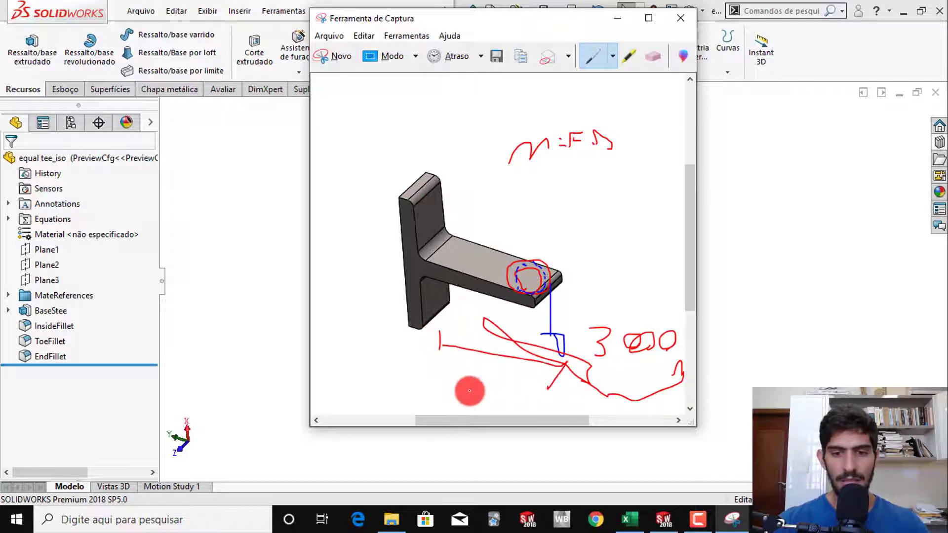
{"action": "mouse_move", "coordinate": [471, 368]}
{"action": "left_mouse_down"}
{"action": "mouse_move", "coordinate": [492, 383]}
{"action": "mouse_move", "coordinate": [507, 357]}
{"action": "left_mouse_up"}
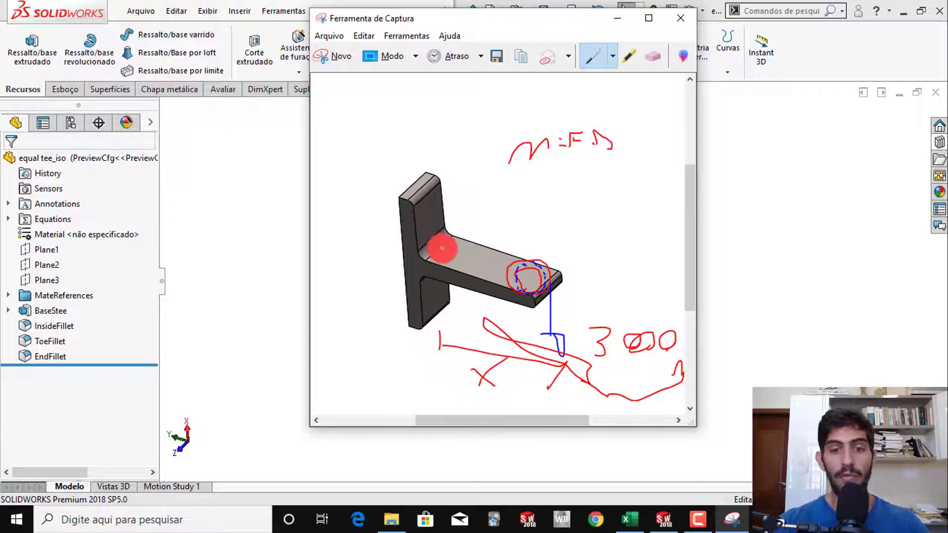
{"action": "mouse_move", "coordinate": [452, 221]}
{"action": "left_mouse_down"}
{"action": "mouse_move", "coordinate": [410, 248]}
{"action": "mouse_move", "coordinate": [425, 280]}
{"action": "mouse_move", "coordinate": [459, 239]}
{"action": "mouse_move", "coordinate": [452, 212]}
{"action": "left_mouse_up"}
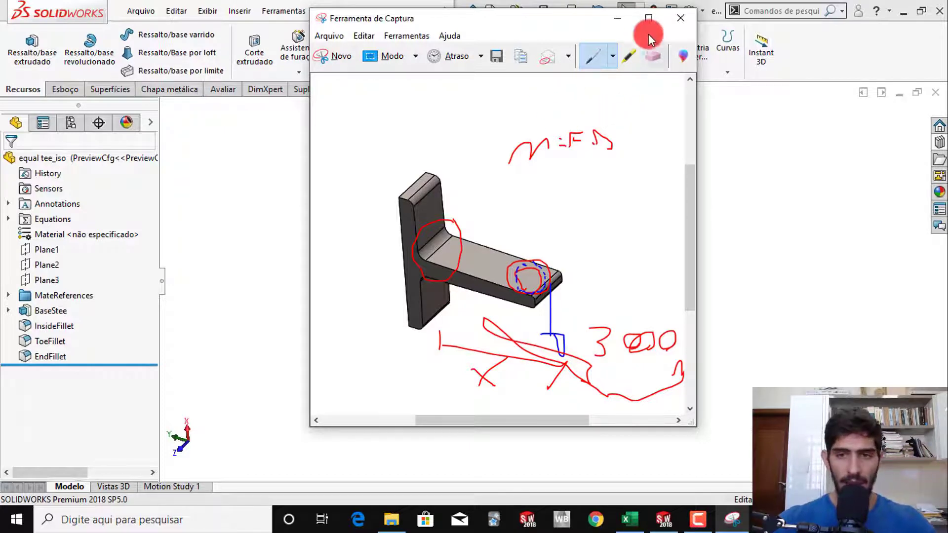
{"action": "left_click", "coordinate": [630, 20]}
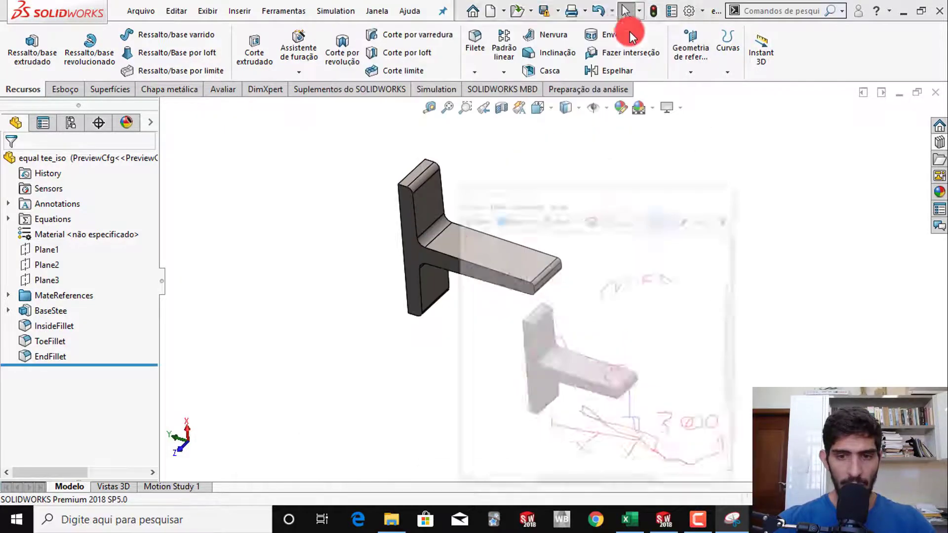
{"action": "right_click", "coordinate": [529, 267]}
{"action": "left_click", "coordinate": [488, 362]}
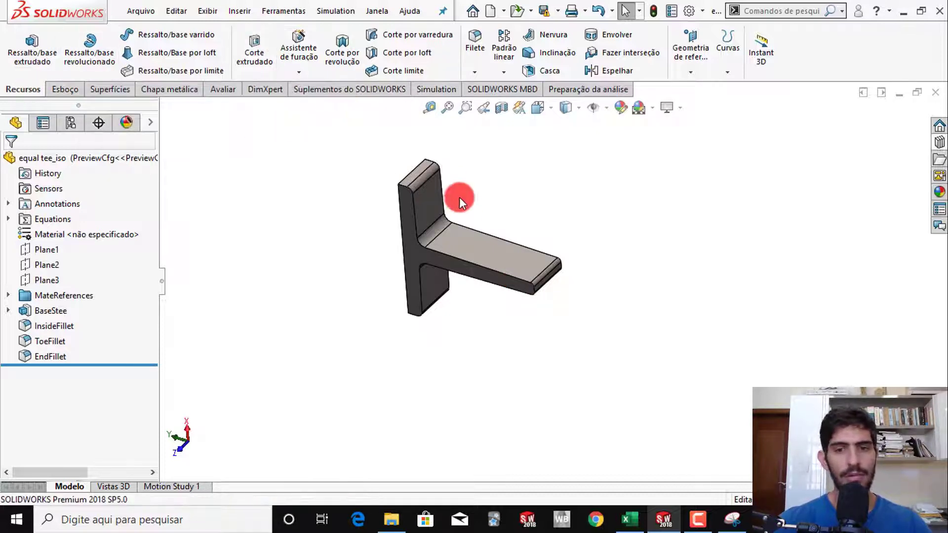
{"action": "right_click", "coordinate": [517, 259]}
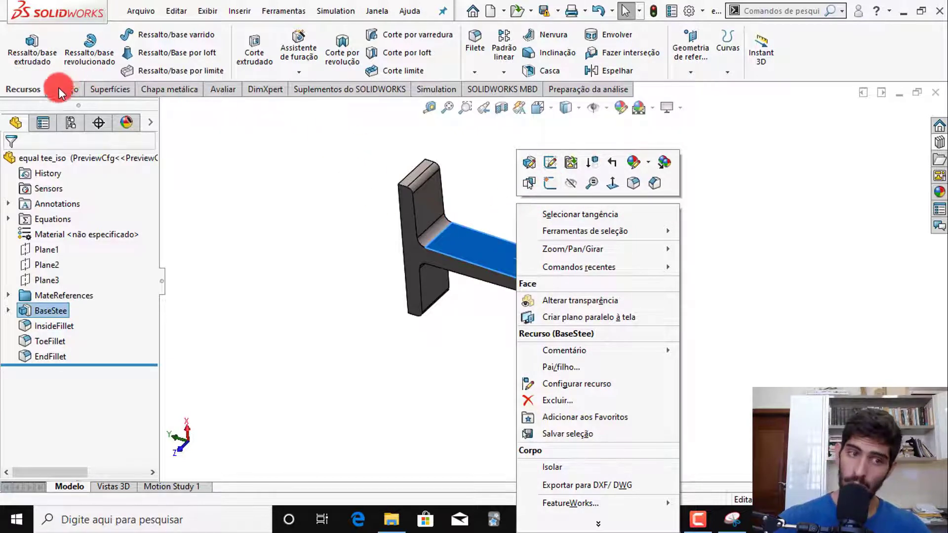
{"action": "left_click", "coordinate": [255, 198]}
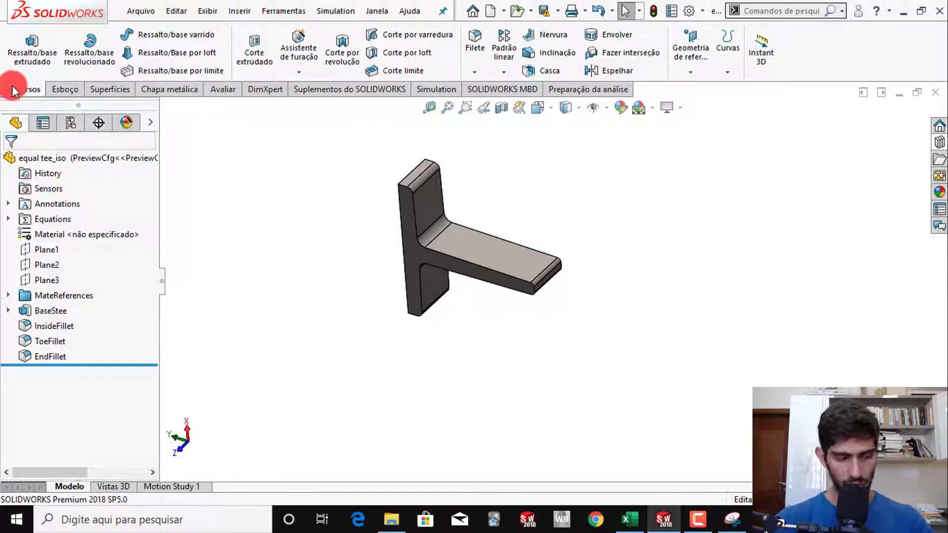
Step: Start an extruded cut sketch on the web's upper face and draw a line about 25 mm long inward from the middle of its outer edge
{"action": "left_click", "coordinate": [262, 47]}
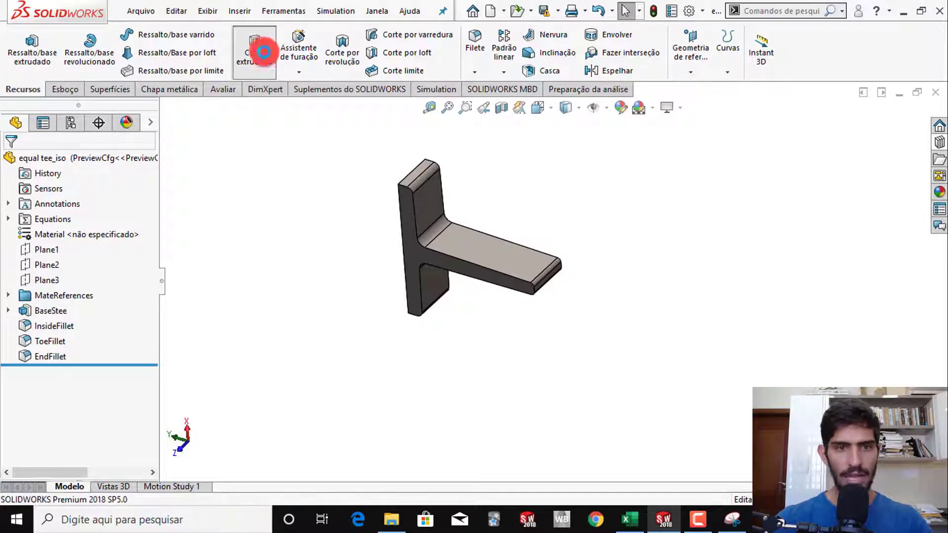
{"action": "left_click", "coordinate": [503, 261]}
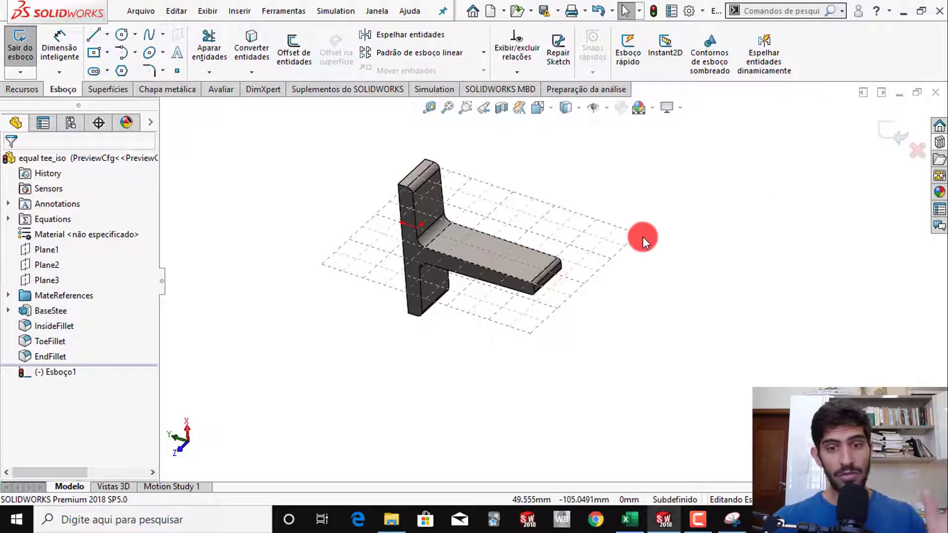
{"action": "left_click", "coordinate": [123, 35]}
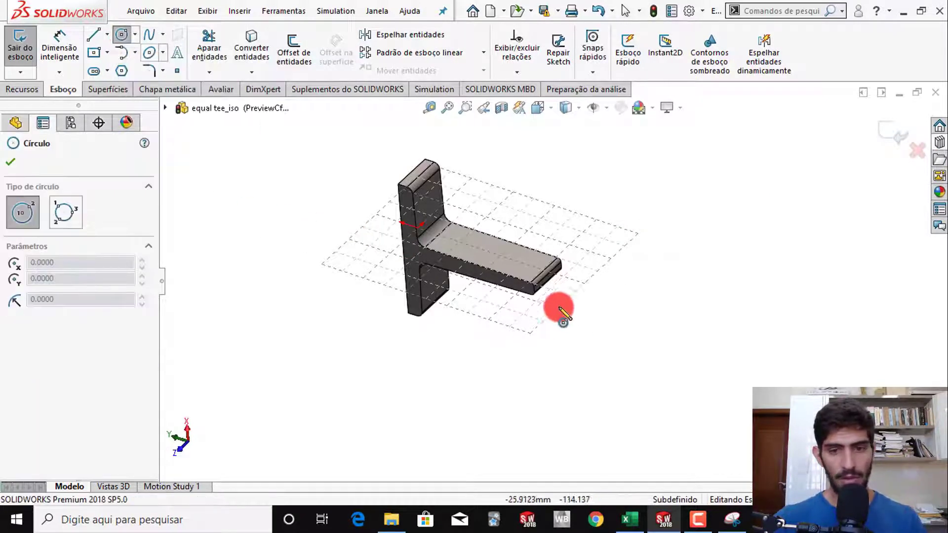
{"action": "scroll", "coordinate": [528, 270], "scroll_direction": "down", "scroll_amount": 5}
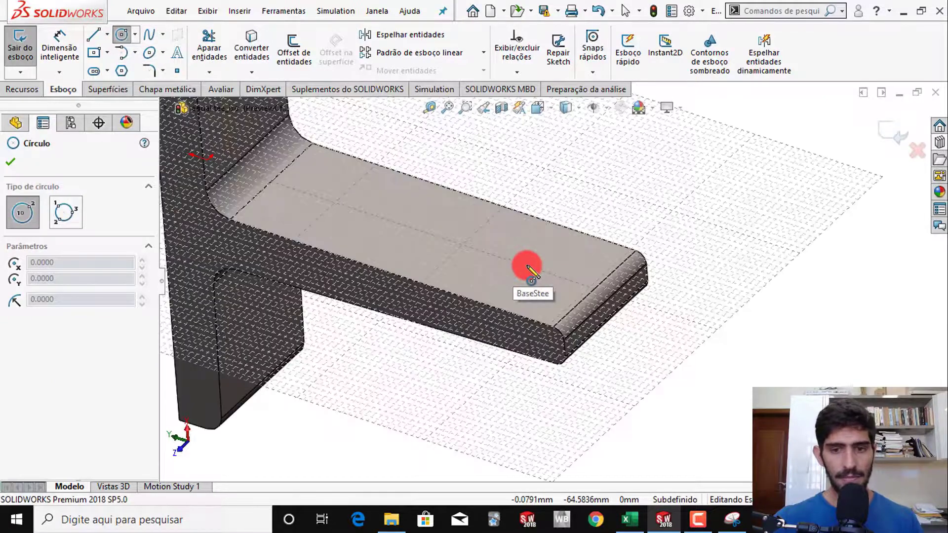
{"action": "left_click", "coordinate": [100, 35]}
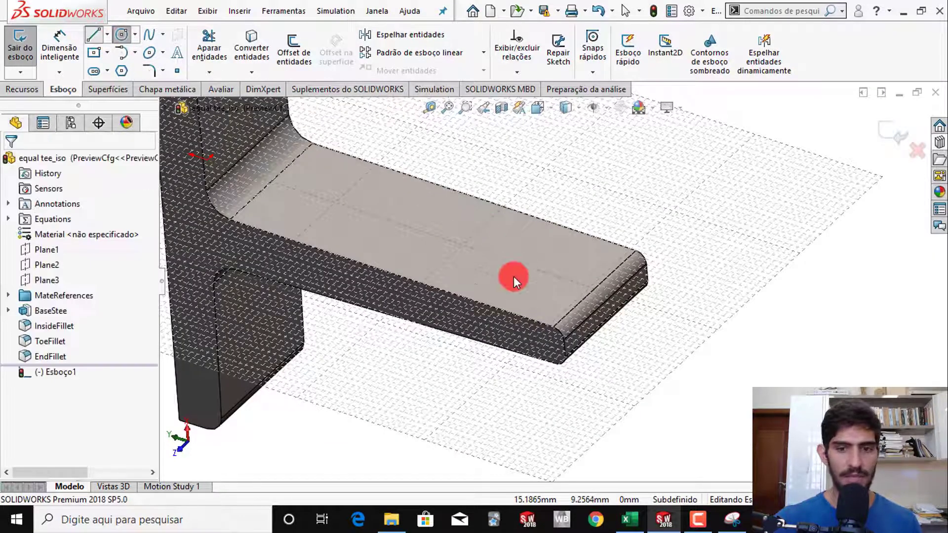
{"action": "left_click", "coordinate": [595, 289]}
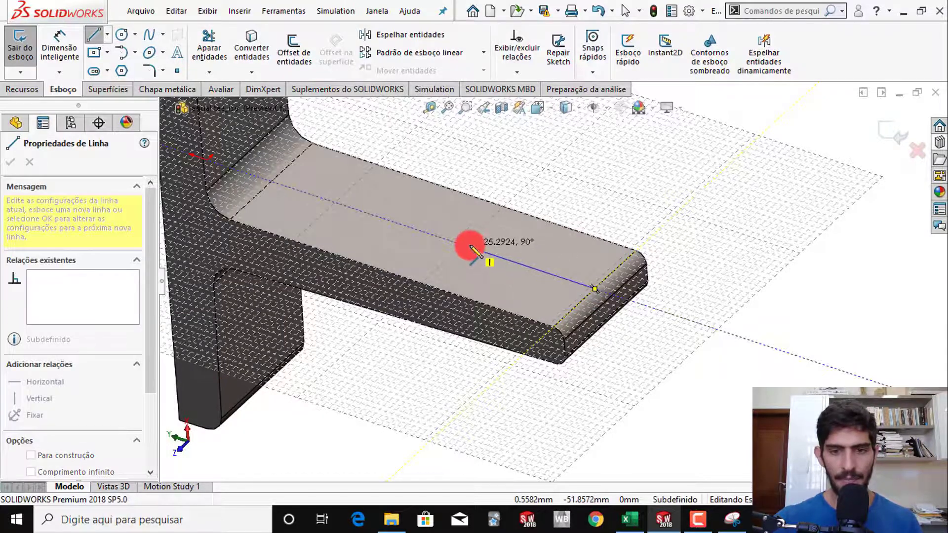
{"action": "left_click", "coordinate": [469, 246]}
{"action": "key", "text": "Escape"}
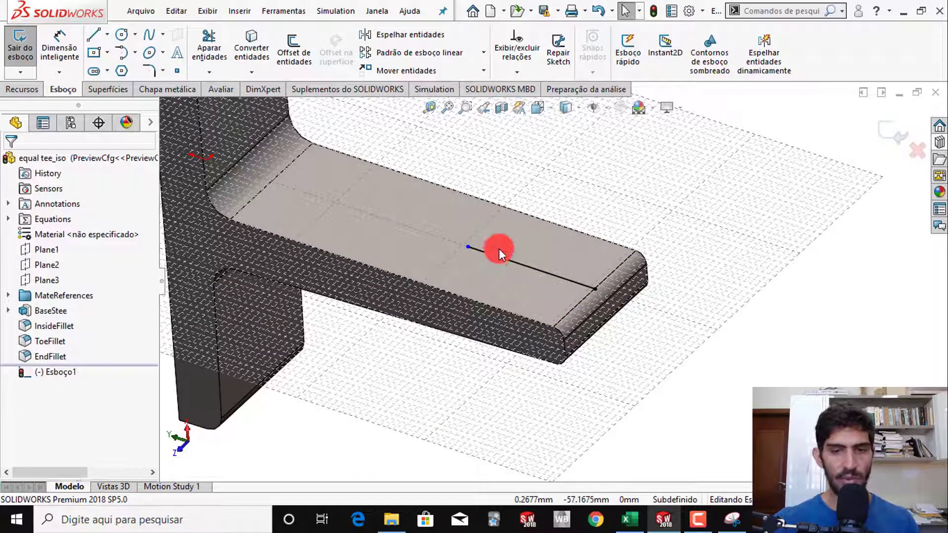
Step: Dimension the sketch line's length with Smart Dimension and set it to 20 mm
{"action": "key", "text": "s"}
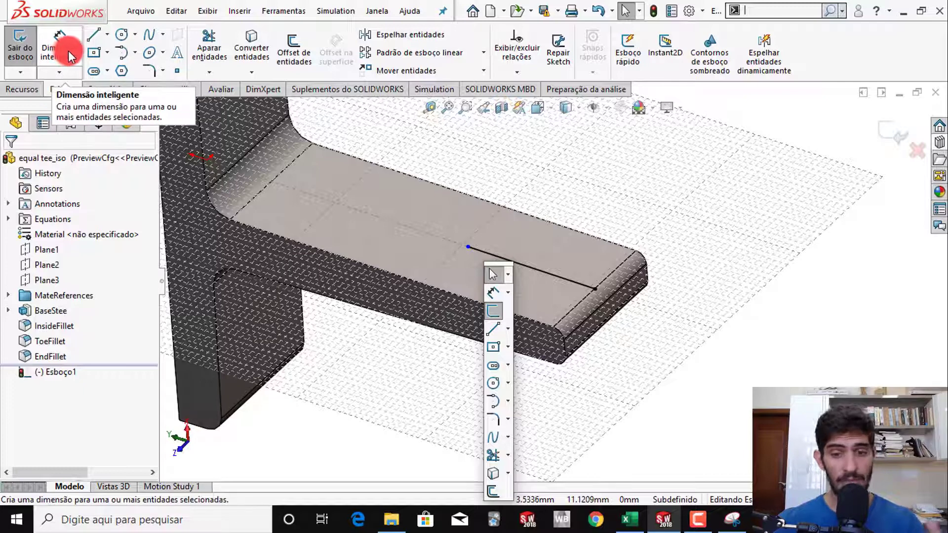
{"action": "left_click", "coordinate": [495, 295]}
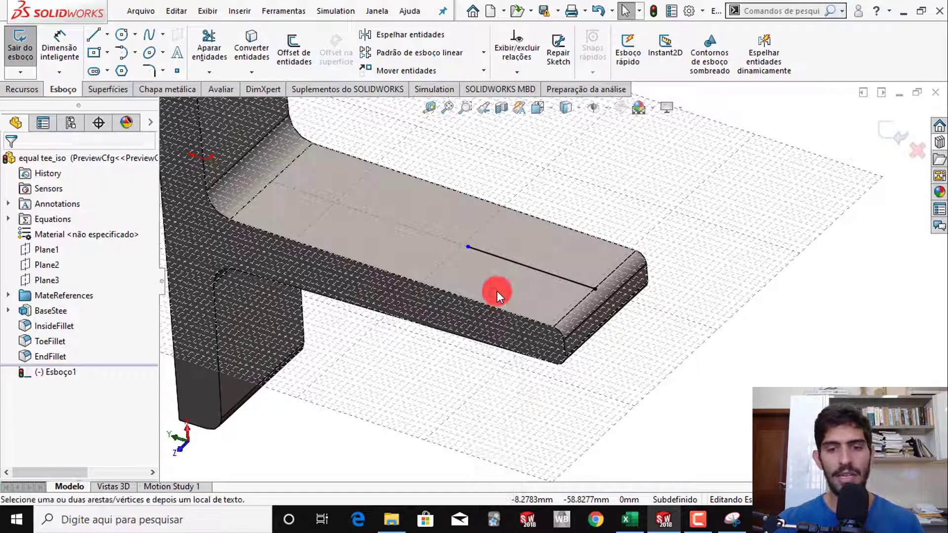
{"action": "left_click", "coordinate": [522, 267]}
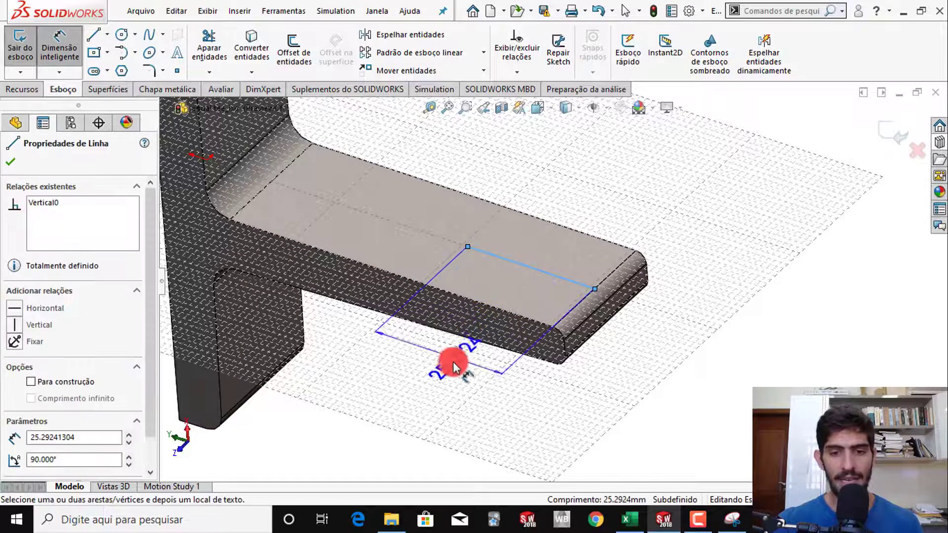
{"action": "left_click", "coordinate": [441, 379]}
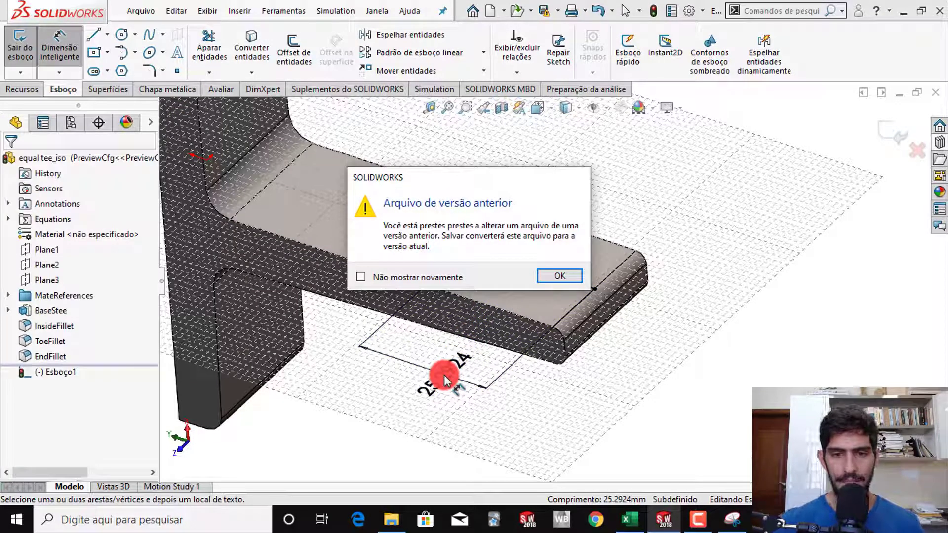
{"action": "left_click", "coordinate": [559, 275]}
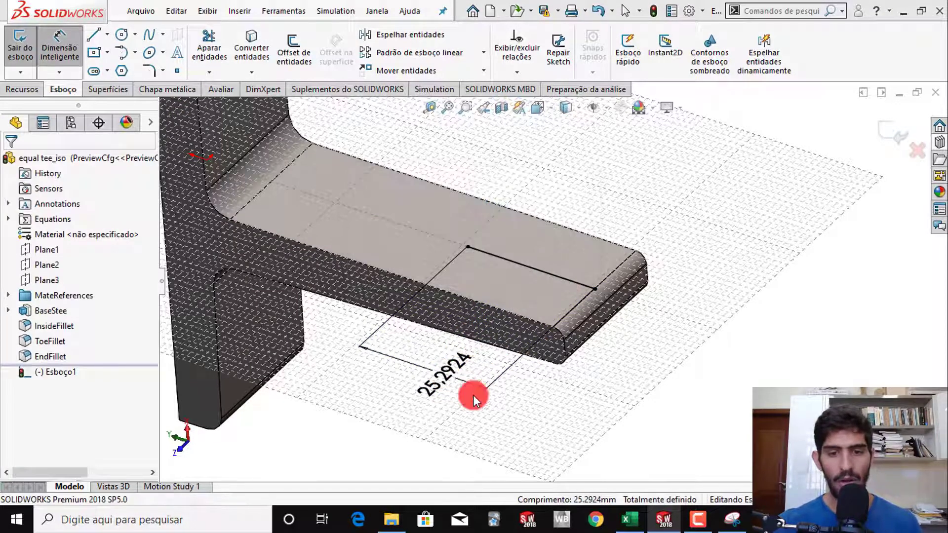
{"action": "double_click", "coordinate": [452, 378]}
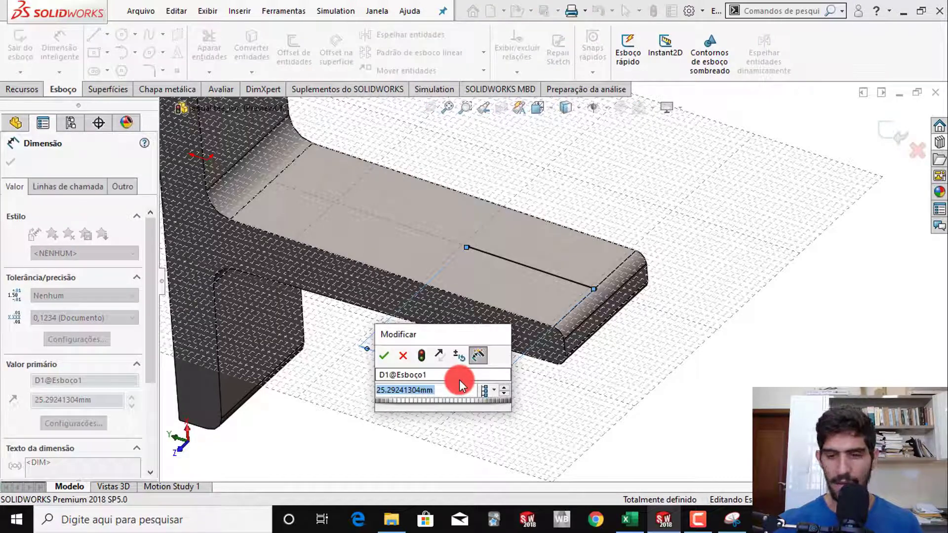
{"action": "type", "text": "20"}
{"action": "key", "text": "Return"}
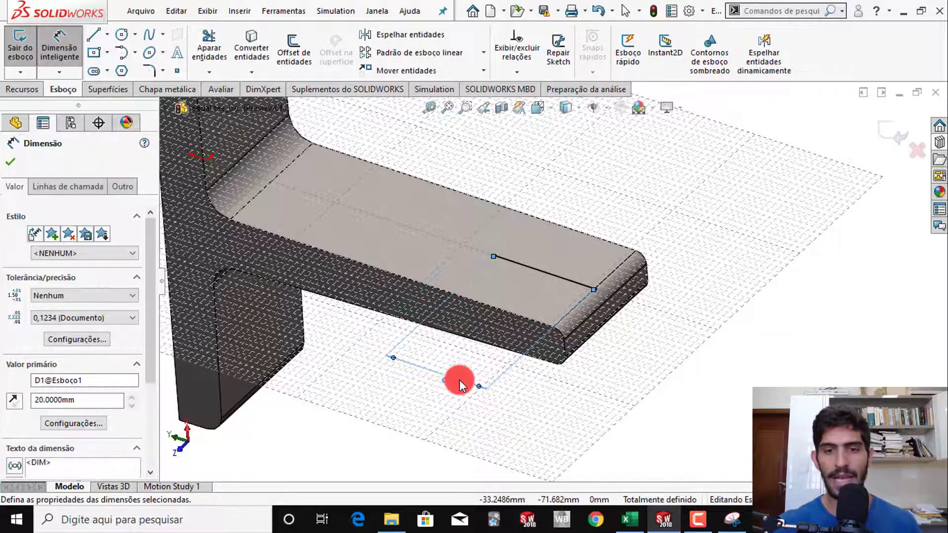
Step: Draw a circle about 10.9 mm in diameter centred on the inner end of the 20 mm line
{"action": "left_click", "coordinate": [123, 35]}
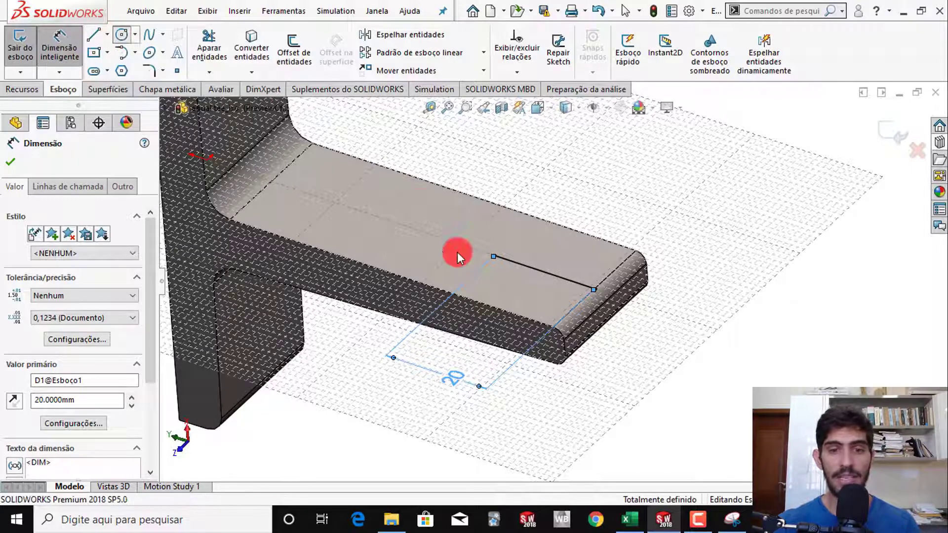
{"action": "left_click", "coordinate": [494, 256]}
{"action": "left_click", "coordinate": [491, 272]}
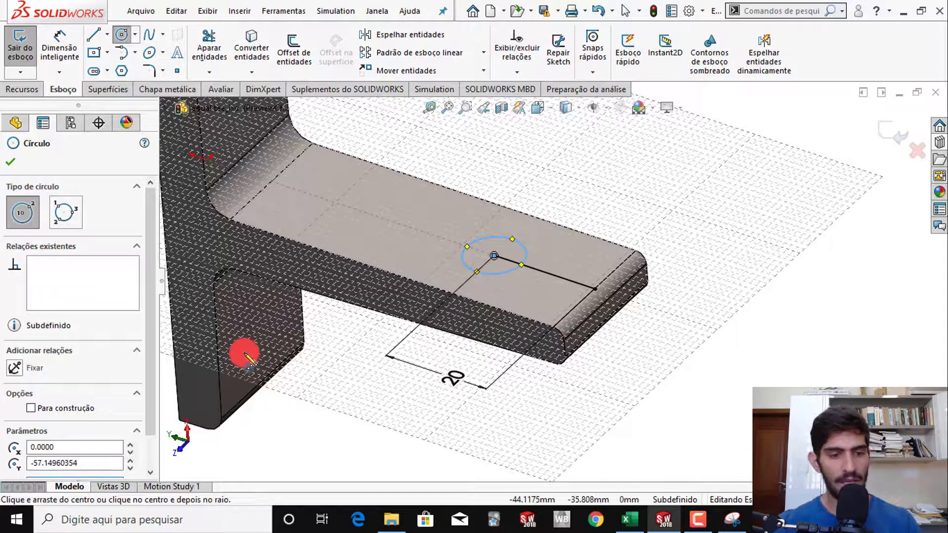
{"action": "key", "text": "Escape"}
Step: Dimension the circle's diameter with Smart Dimension and set it to 10 mm
{"action": "key", "text": "s"}
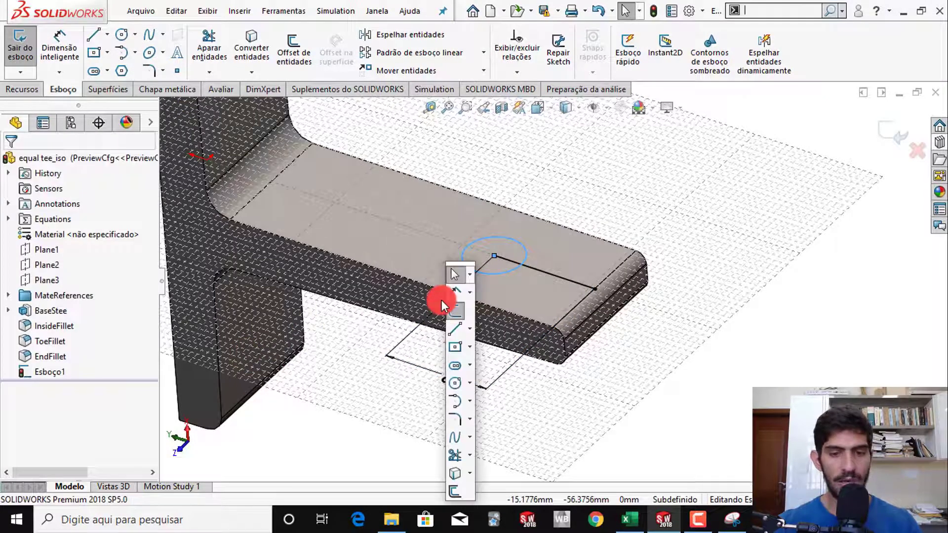
{"action": "left_click", "coordinate": [451, 294]}
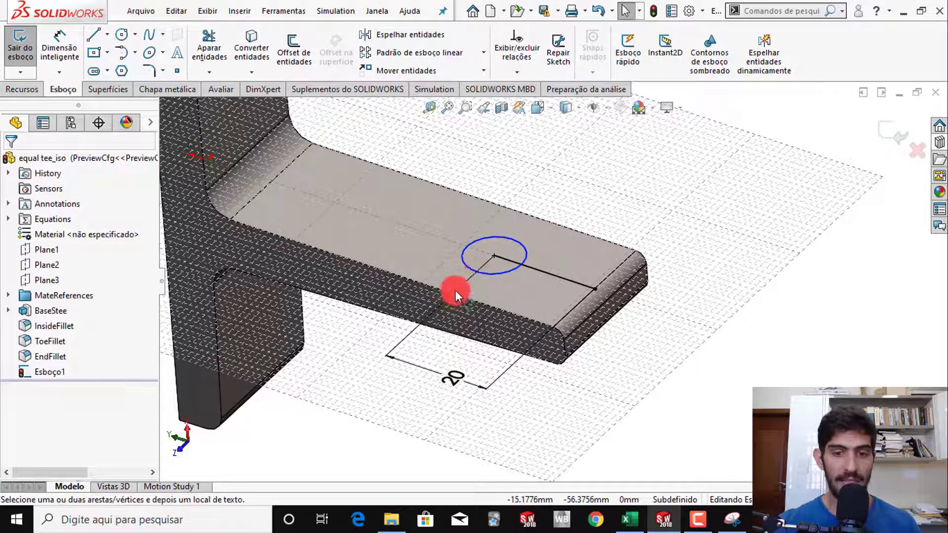
{"action": "left_click", "coordinate": [486, 277]}
{"action": "left_click", "coordinate": [417, 224]}
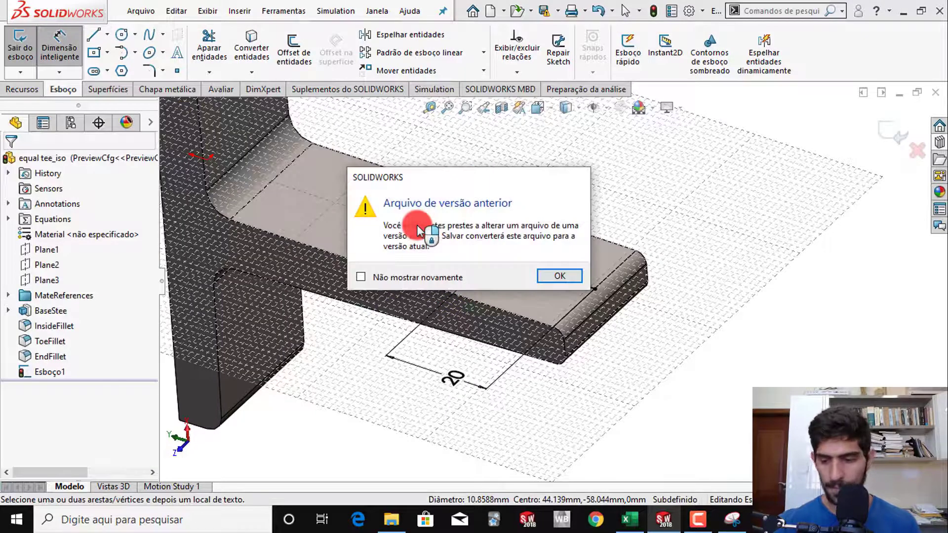
{"action": "left_click", "coordinate": [548, 274]}
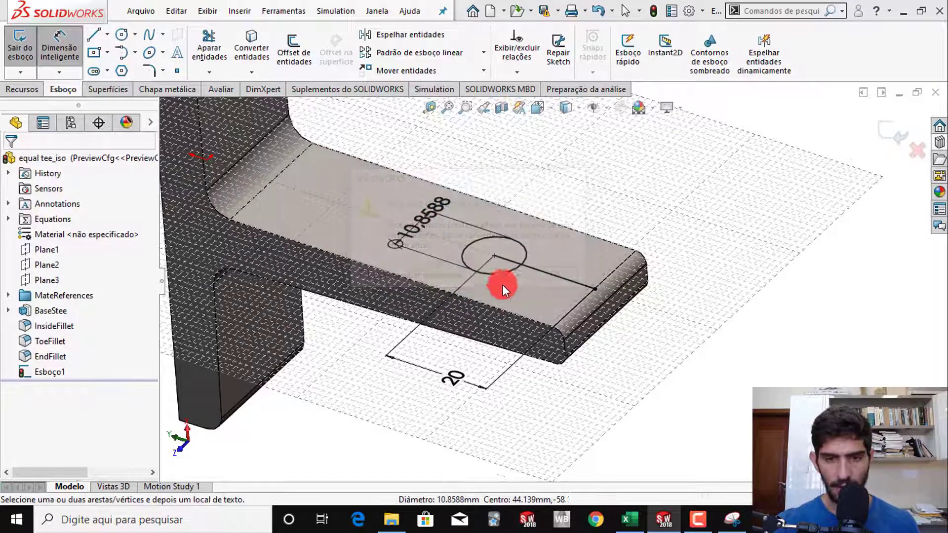
{"action": "double_click", "coordinate": [423, 254]}
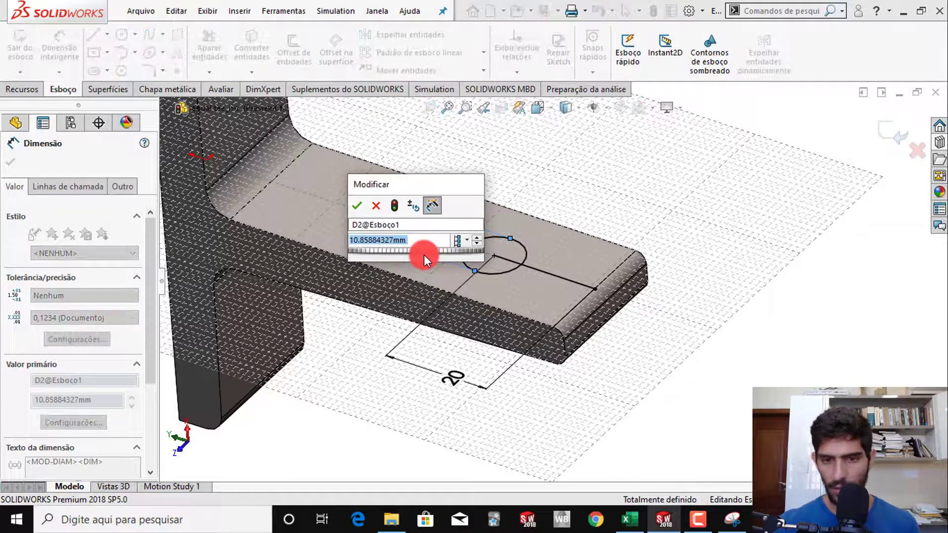
{"action": "key", "text": "BackSpace"}
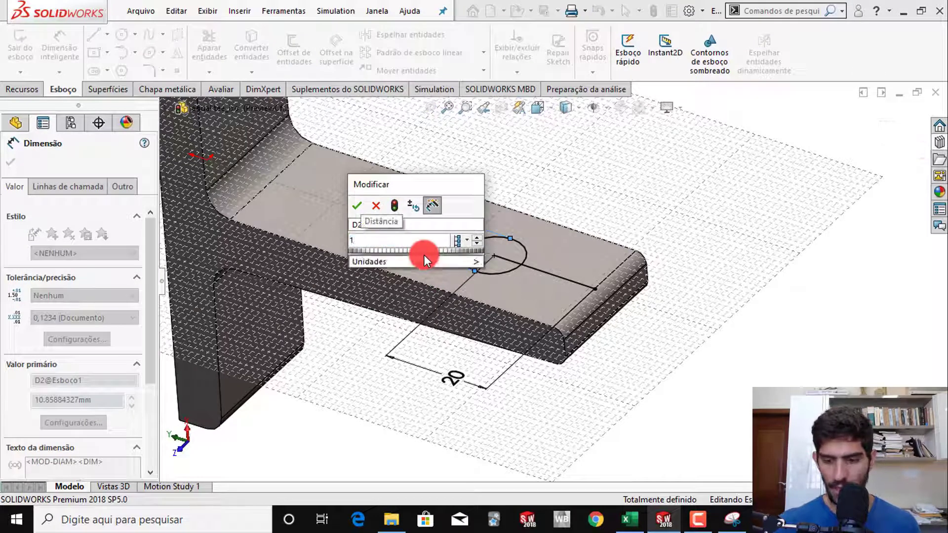
{"action": "type", "text": "1"}
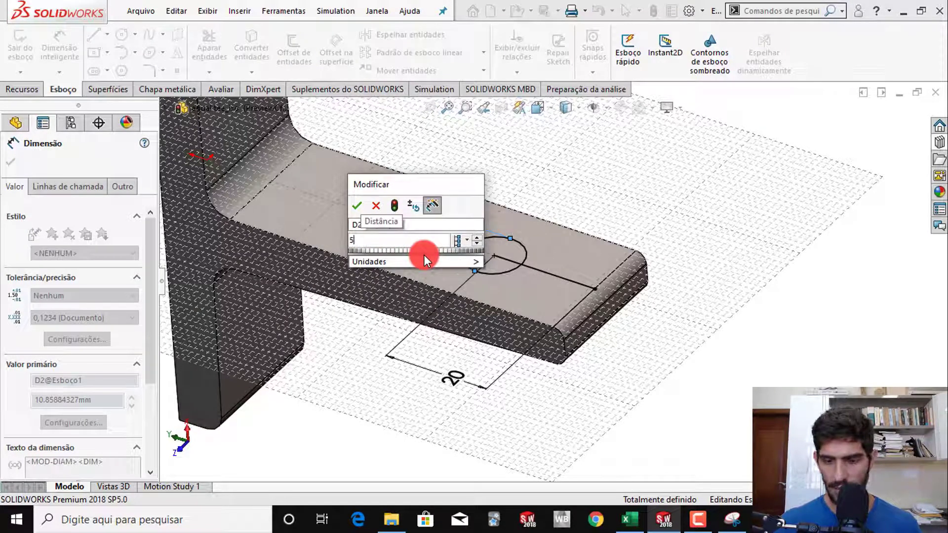
{"action": "key", "text": "BackSpace"}
{"action": "type", "text": "10"}
{"action": "key", "text": "Return"}
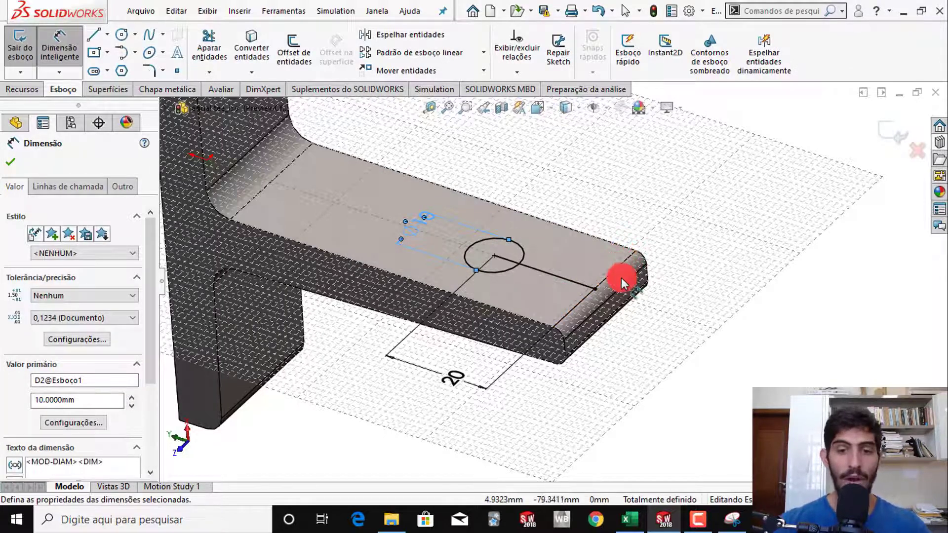
{"action": "key", "text": "Escape"}
Step: Set the sketch line's length dimension, from the web's outer edge to the circle's centre, to 10 mm
{"action": "left_click", "coordinate": [559, 281]}
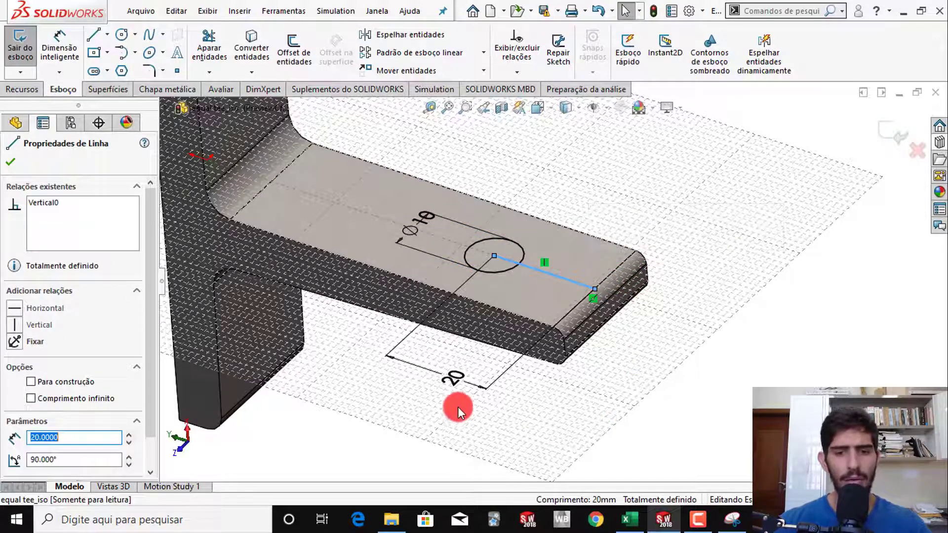
{"action": "left_click", "coordinate": [456, 384]}
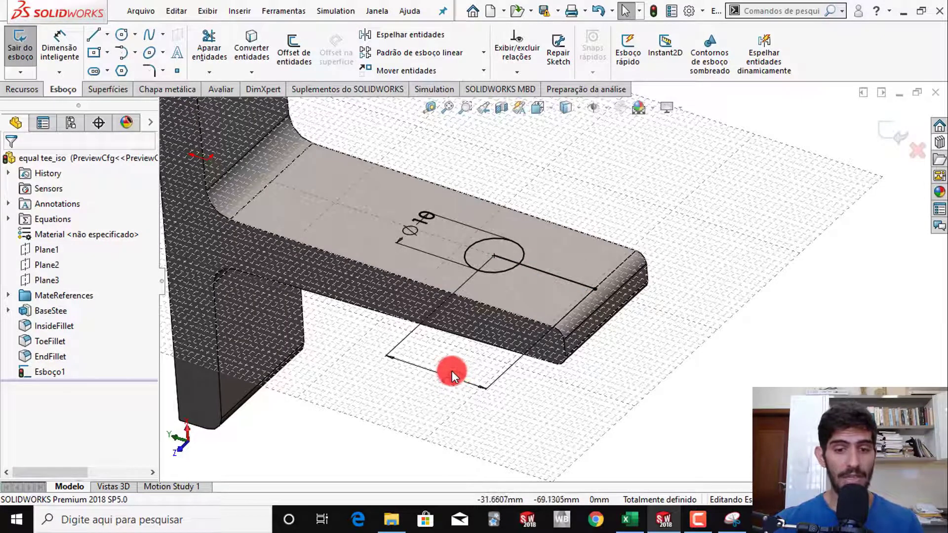
{"action": "left_click", "coordinate": [451, 374]}
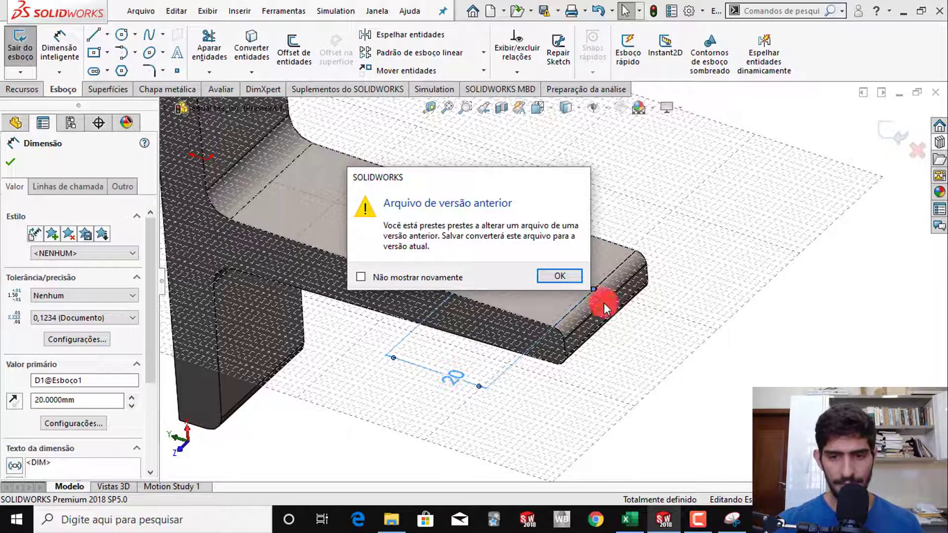
{"action": "left_click", "coordinate": [558, 274]}
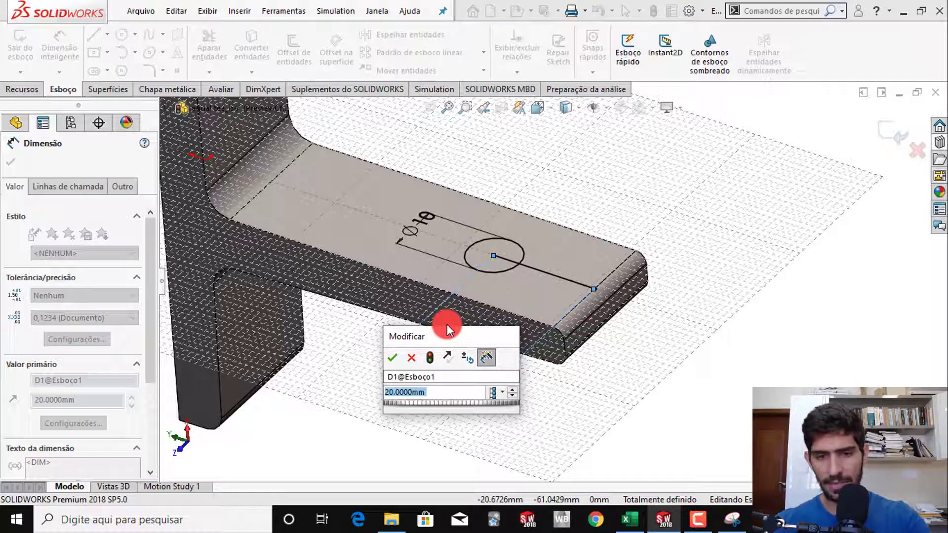
{"action": "type", "text": "20"}
{"action": "key", "text": "Return"}
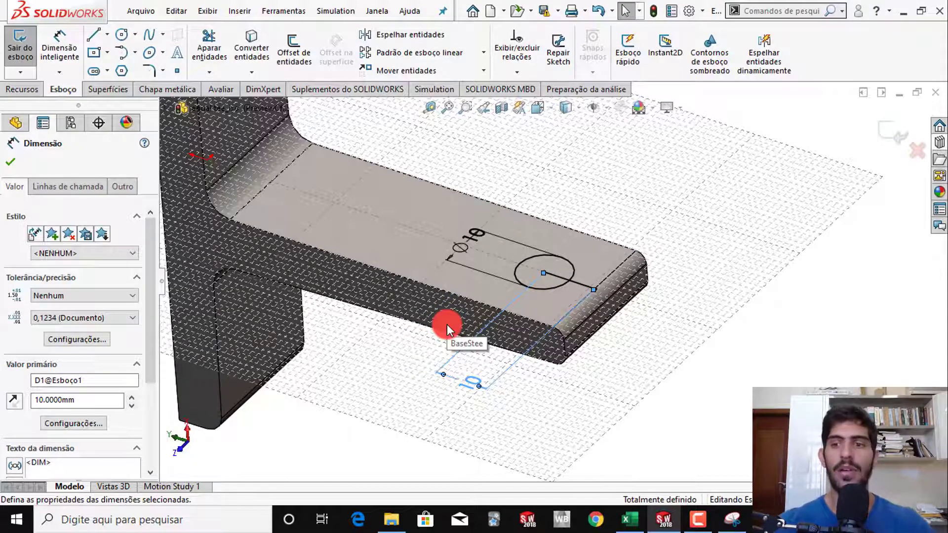
Step: Exit the sketch and cut only the circle's contour through the web as a blind extruded cut 10 mm deep
{"action": "left_click", "coordinate": [884, 135]}
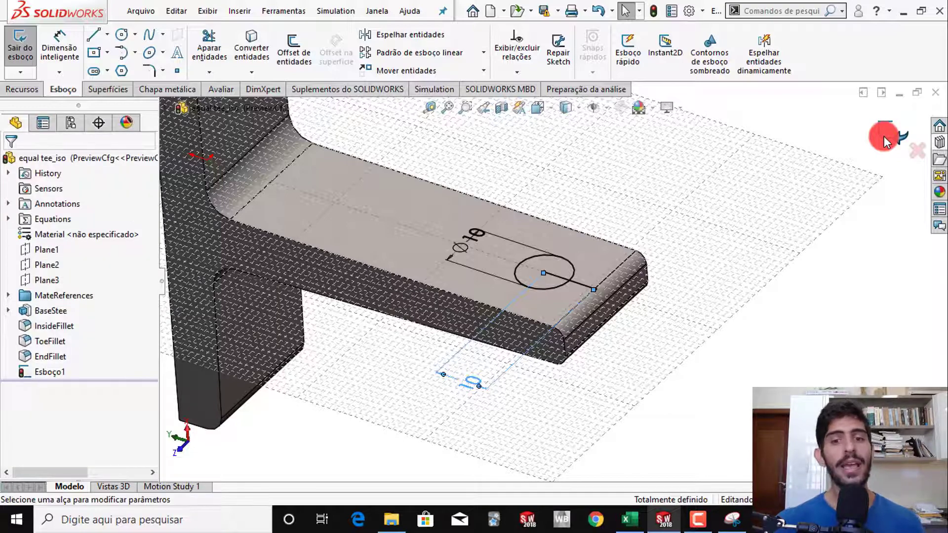
{"action": "left_click", "coordinate": [883, 135]}
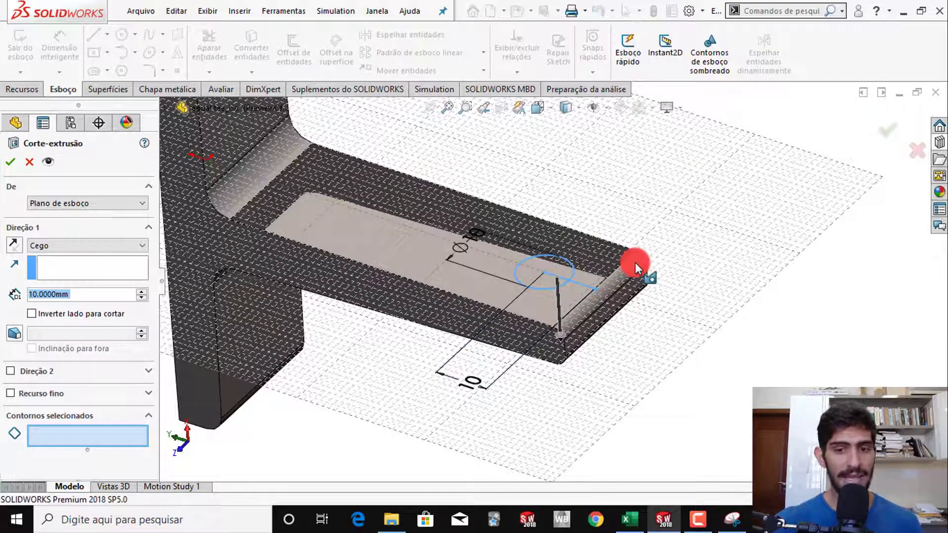
{"action": "mouse_move", "coordinate": [635, 262]}
{"action": "middle_mouse_down"}
{"action": "mouse_move", "coordinate": [497, 372]}
{"action": "mouse_move", "coordinate": [536, 307]}
{"action": "mouse_move", "coordinate": [503, 351]}
{"action": "mouse_move", "coordinate": [599, 293]}
{"action": "middle_mouse_up"}
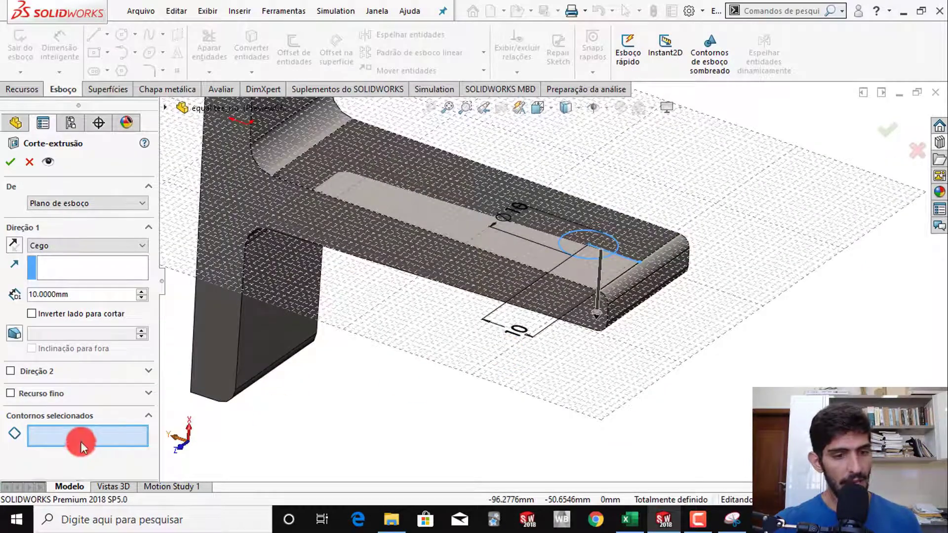
{"action": "left_click", "coordinate": [616, 242]}
{"action": "middle_click_drag", "start_coordinate": [637, 408], "coordinate": [641, 368]}
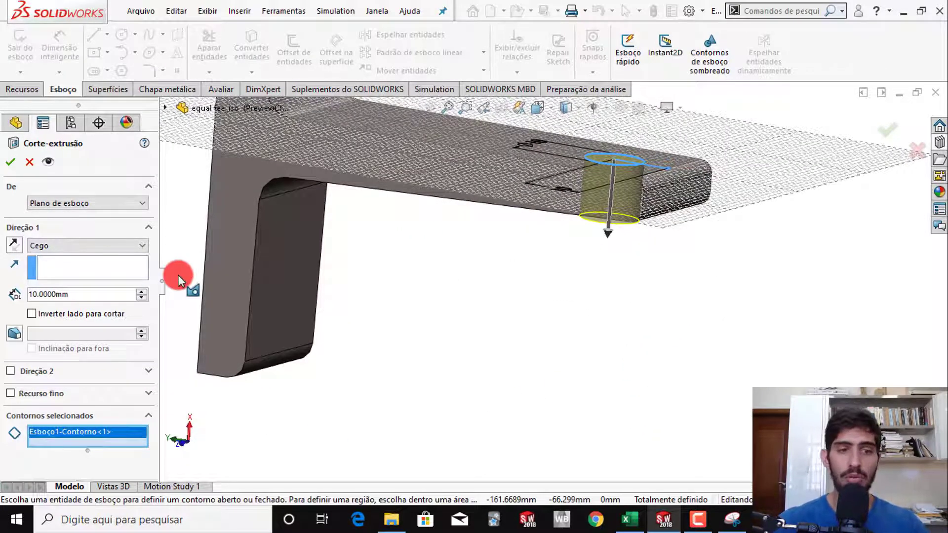
{"action": "left_click", "coordinate": [99, 245]}
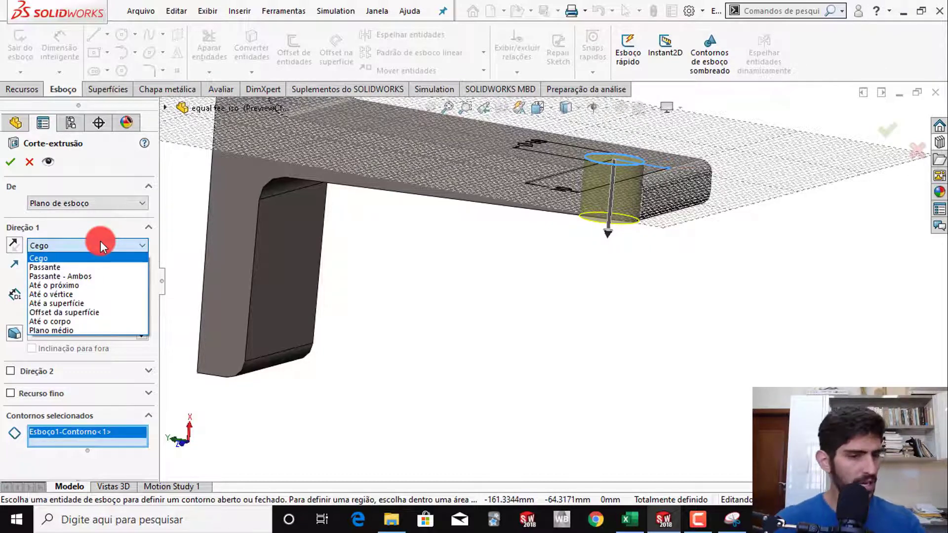
{"action": "left_click", "coordinate": [100, 241]}
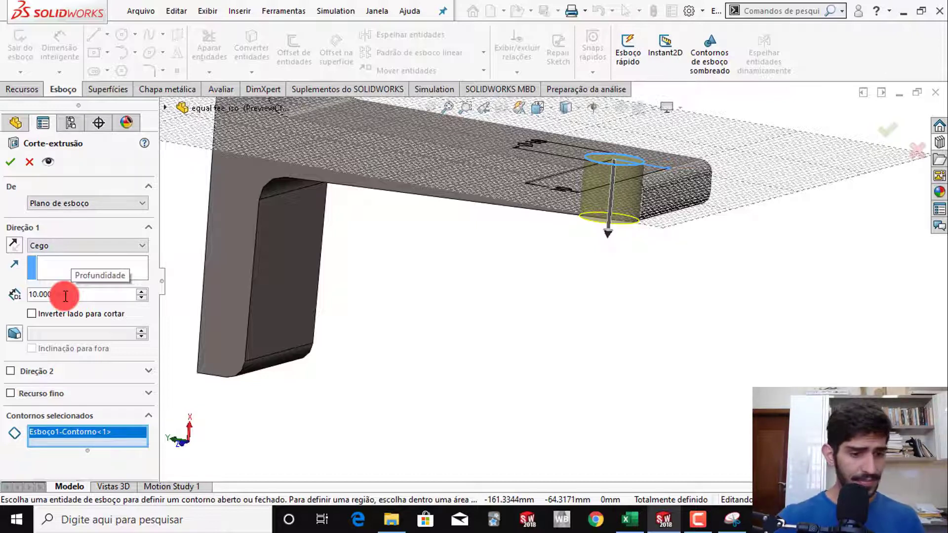
{"action": "left_click", "coordinate": [12, 162]}
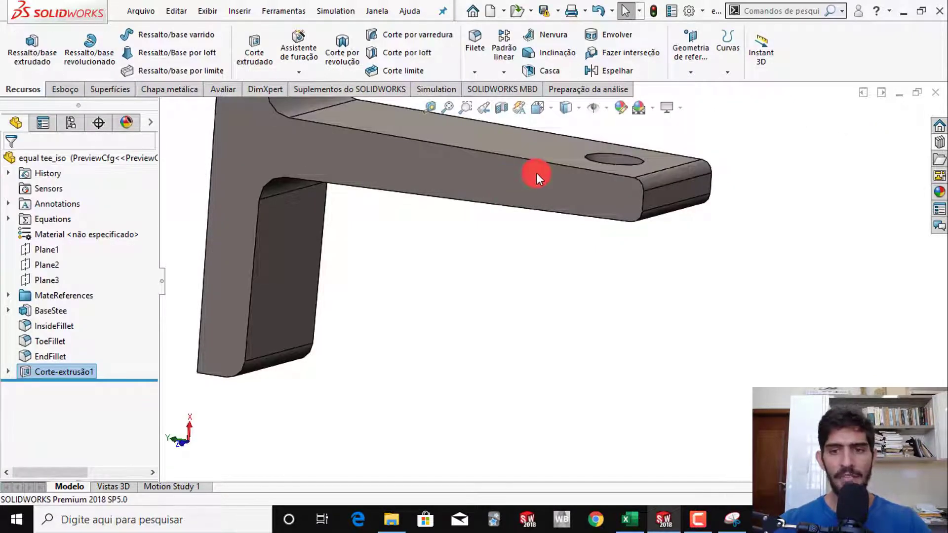
Step: Delete the extruded cut that forms the hole and its leftover sketch from the tee profile
{"action": "middle_click_drag", "start_coordinate": [537, 173], "coordinate": [565, 204]}
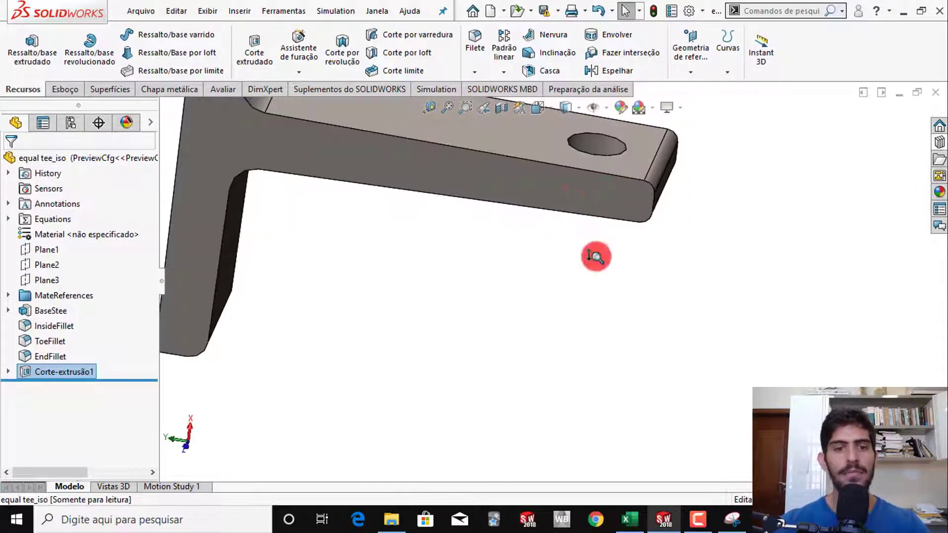
{"action": "scroll", "coordinate": [594, 255], "scroll_direction": "up", "scroll_amount": 5}
{"action": "middle_click_drag", "start_coordinate": [576, 269], "coordinate": [551, 260]}
{"action": "scroll", "coordinate": [549, 261], "scroll_direction": "down", "scroll_amount": 4}
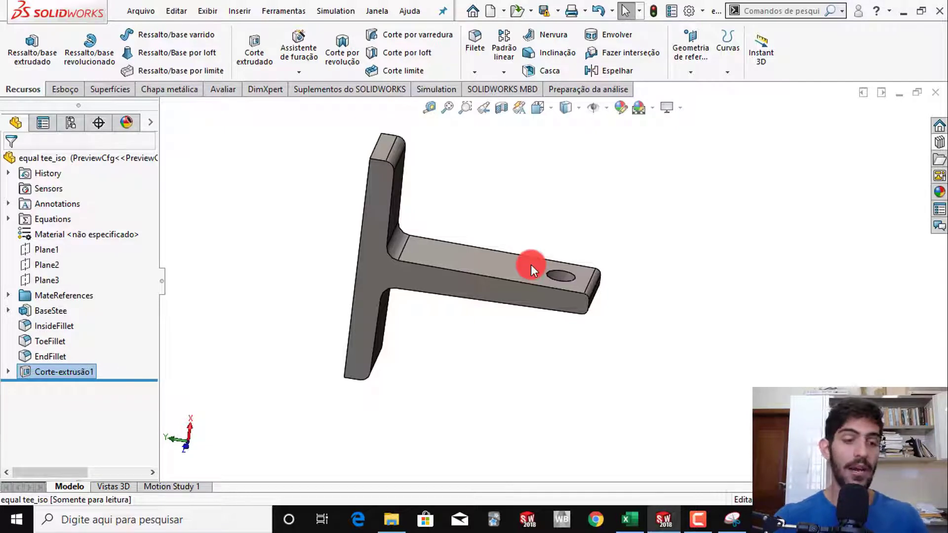
{"action": "right_click", "coordinate": [73, 372]}
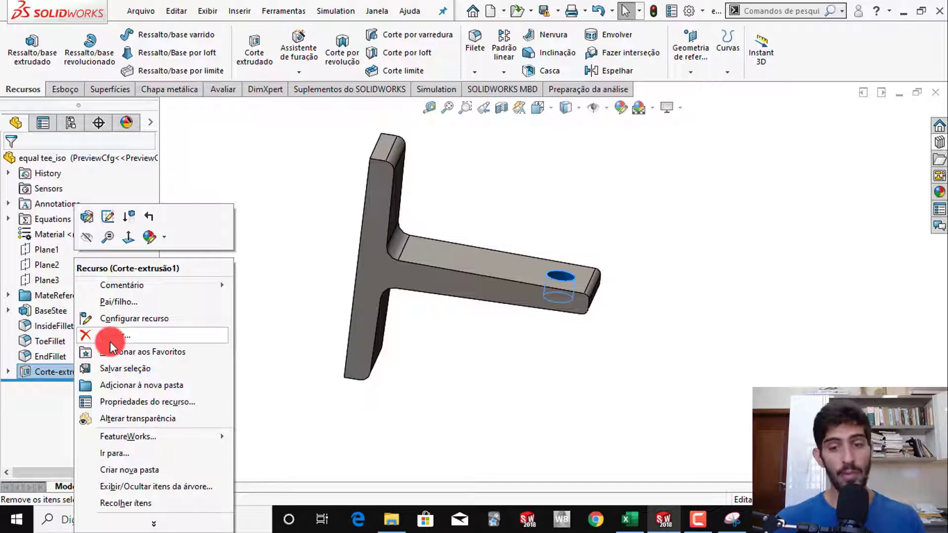
{"action": "left_click", "coordinate": [110, 337]}
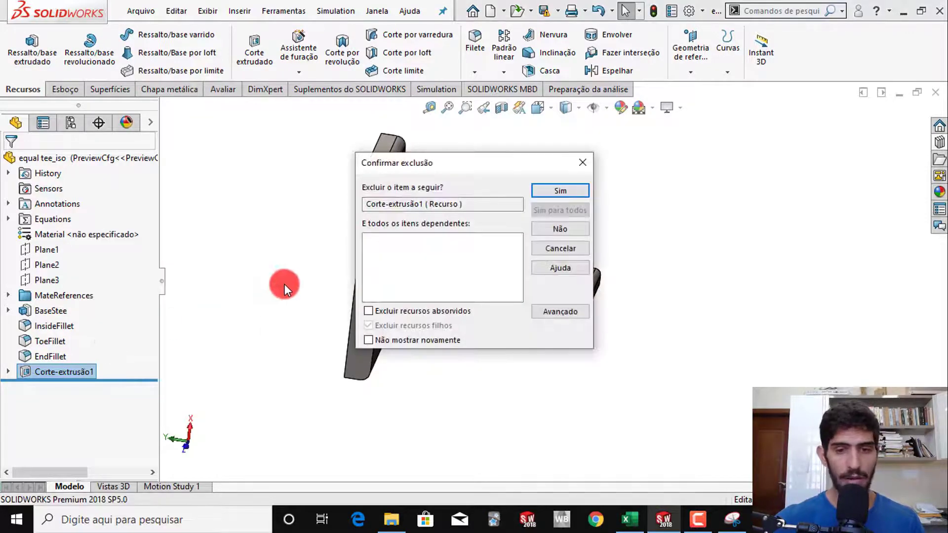
{"action": "left_click", "coordinate": [556, 192]}
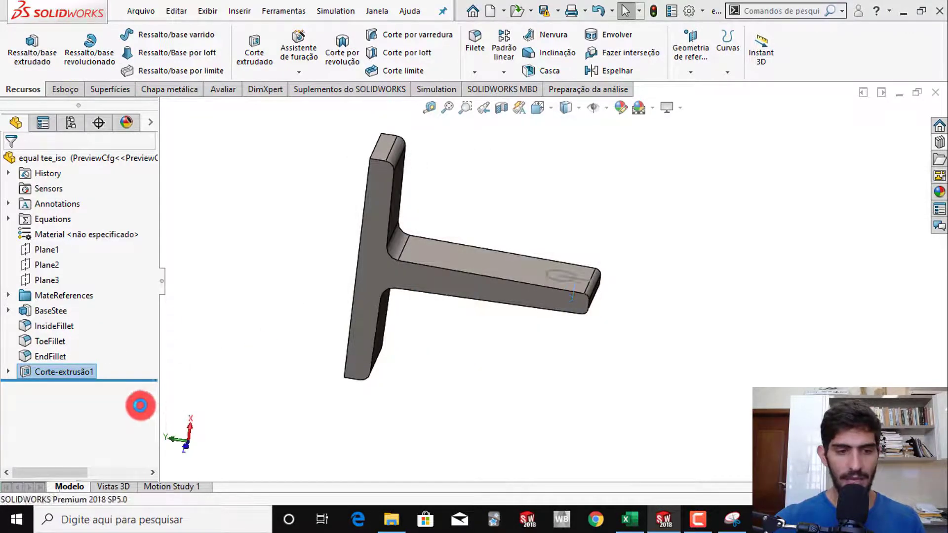
{"action": "right_click", "coordinate": [49, 374]}
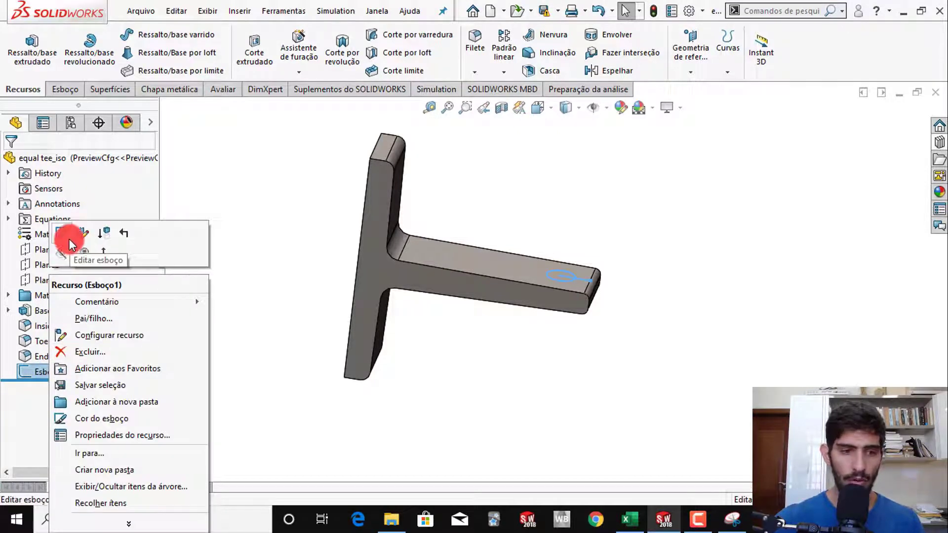
{"action": "left_click", "coordinate": [91, 345]}
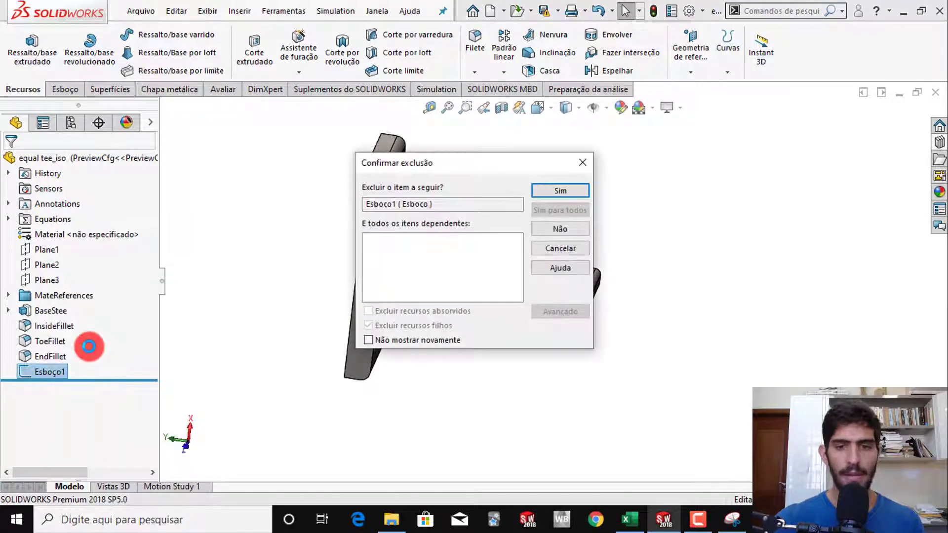
{"action": "left_click", "coordinate": [542, 196]}
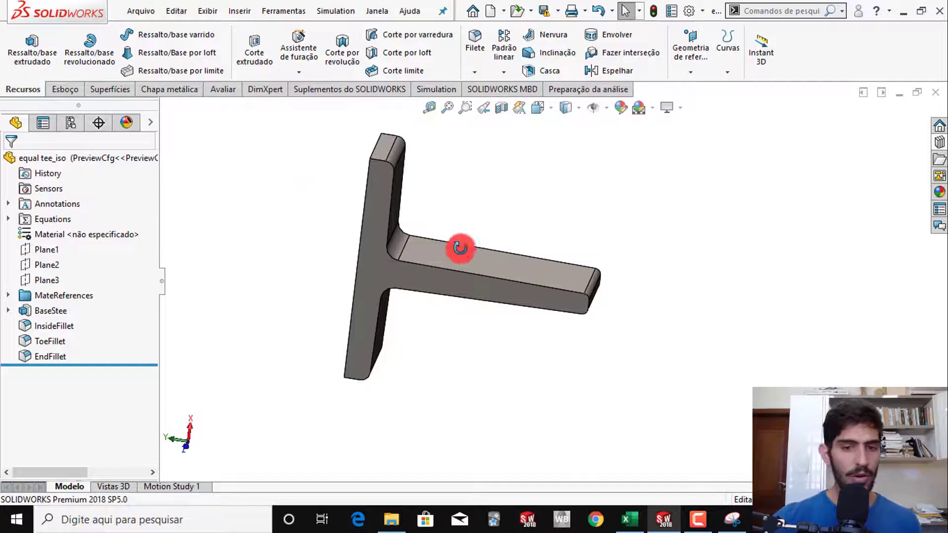
Step: Start a new sketch on the web's upper face and draw a line about 11 mm long inward from the middle of its outer edge
{"action": "middle_click_drag", "start_coordinate": [457, 248], "coordinate": [526, 286]}
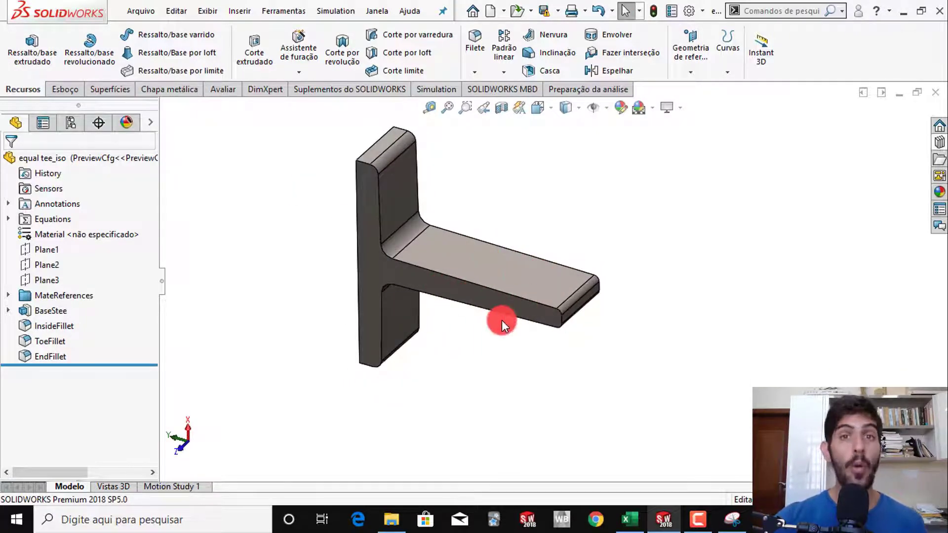
{"action": "right_click", "coordinate": [529, 278]}
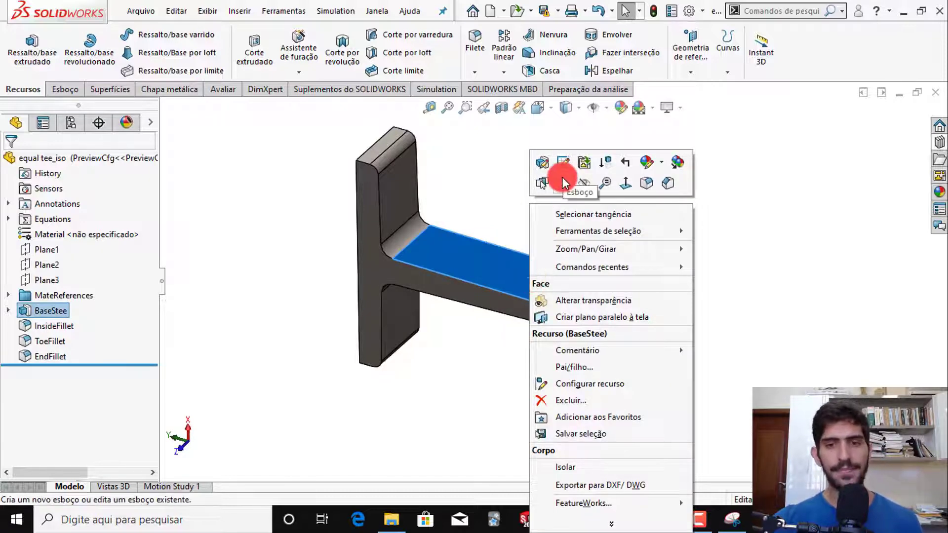
{"action": "left_click", "coordinate": [563, 179]}
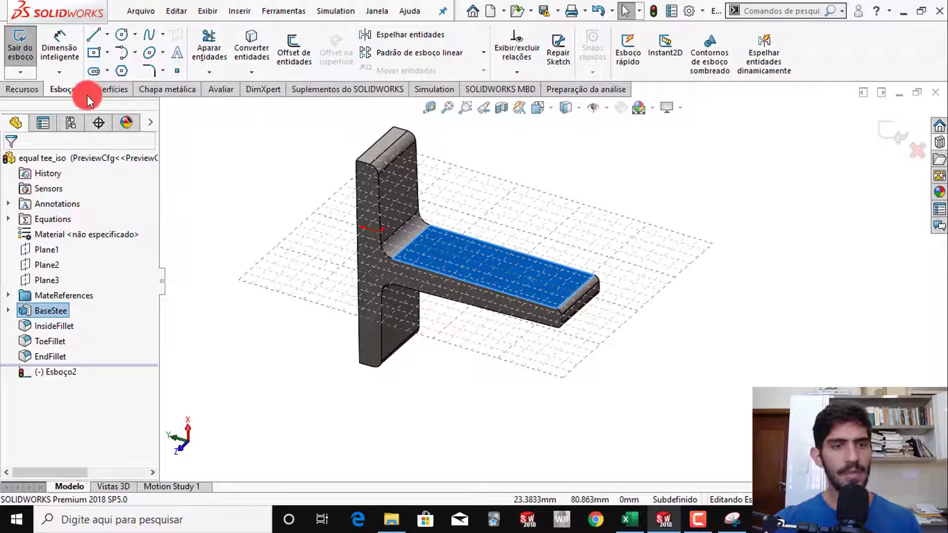
{"action": "left_click", "coordinate": [96, 38]}
{"action": "scroll", "coordinate": [576, 309], "scroll_direction": "down", "scroll_amount": 4}
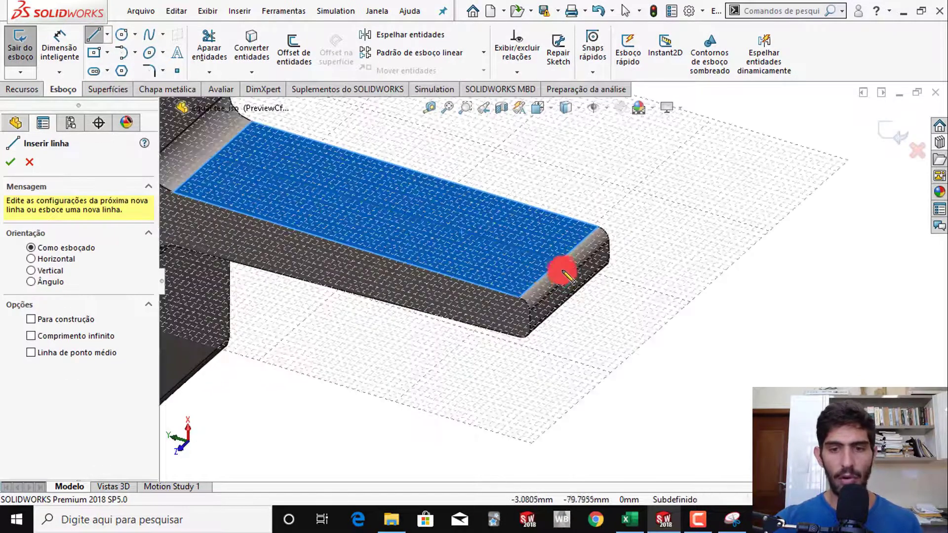
{"action": "left_click_drag", "start_coordinate": [560, 263], "coordinate": [504, 249]}
{"action": "key", "text": "Escape"}
Step: Dimension the sketch line's length from the web's outer edge and set it to 10 mm
{"action": "key", "text": "s"}
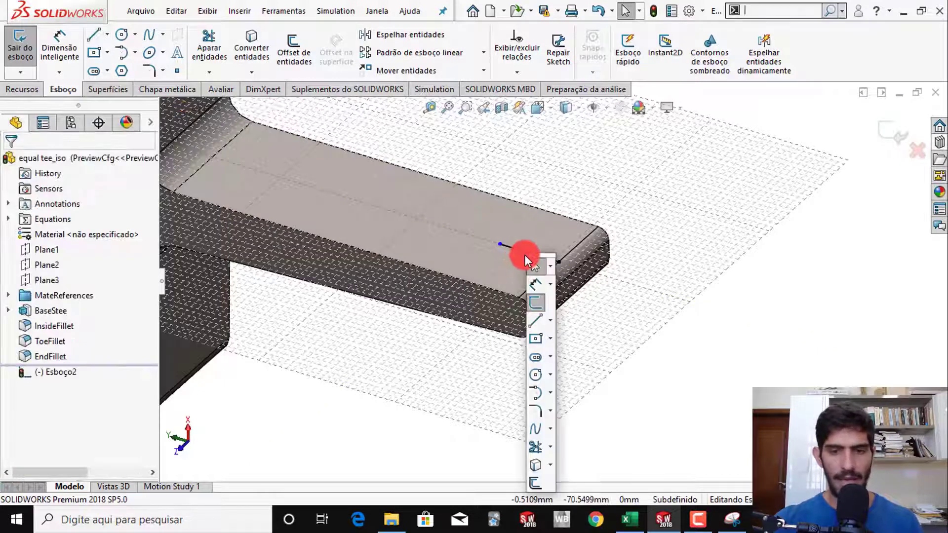
{"action": "left_click", "coordinate": [537, 285]}
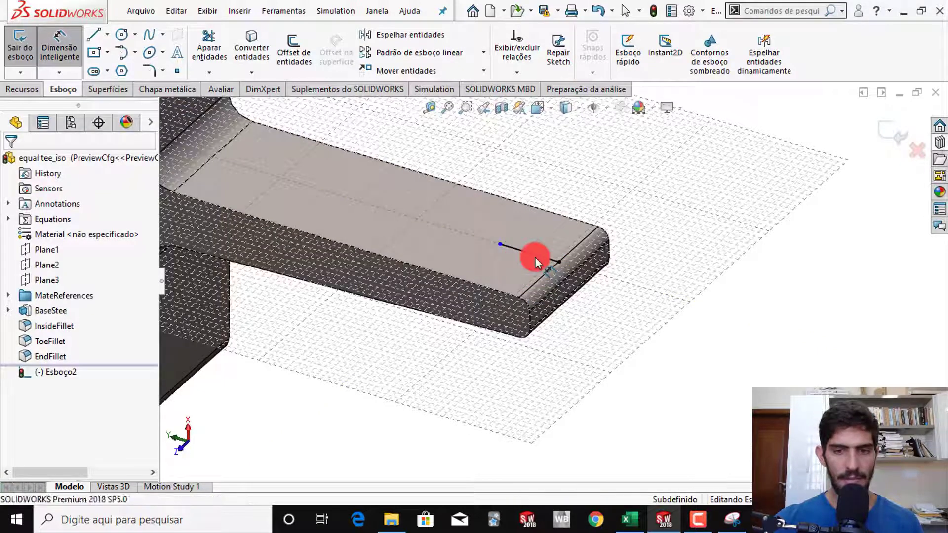
{"action": "left_click", "coordinate": [534, 255]}
{"action": "left_click", "coordinate": [433, 350]}
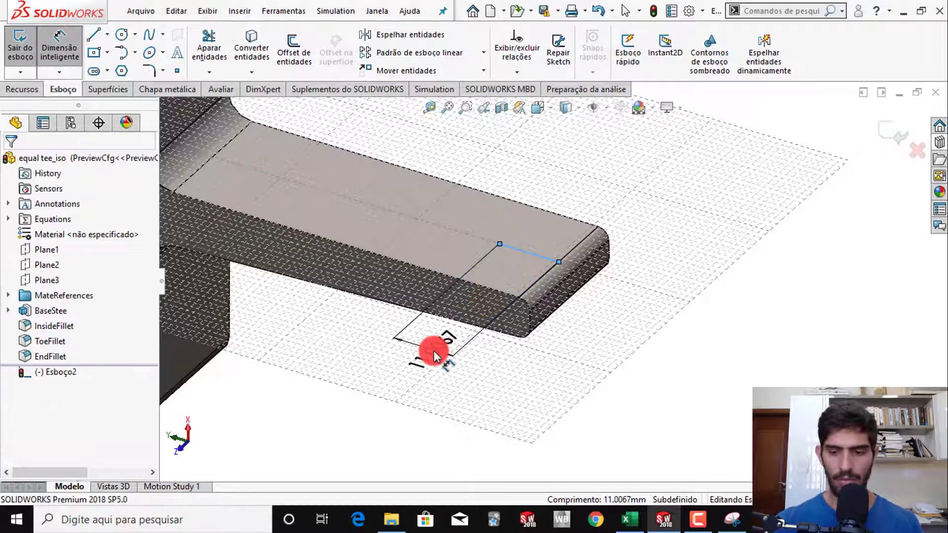
{"action": "type", "text": "10"}
{"action": "key", "text": "Return"}
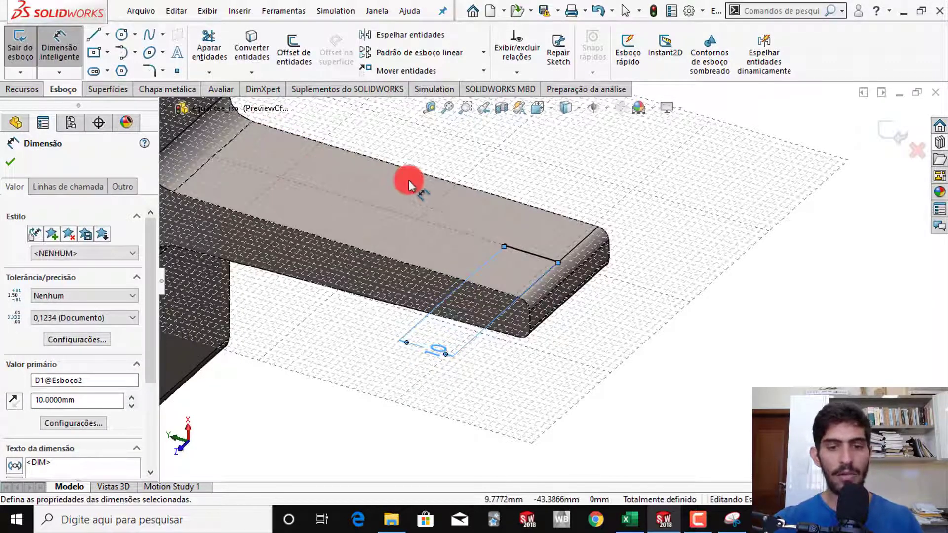
{"action": "key", "text": "Escape"}
{"action": "key", "text": "Escape"}
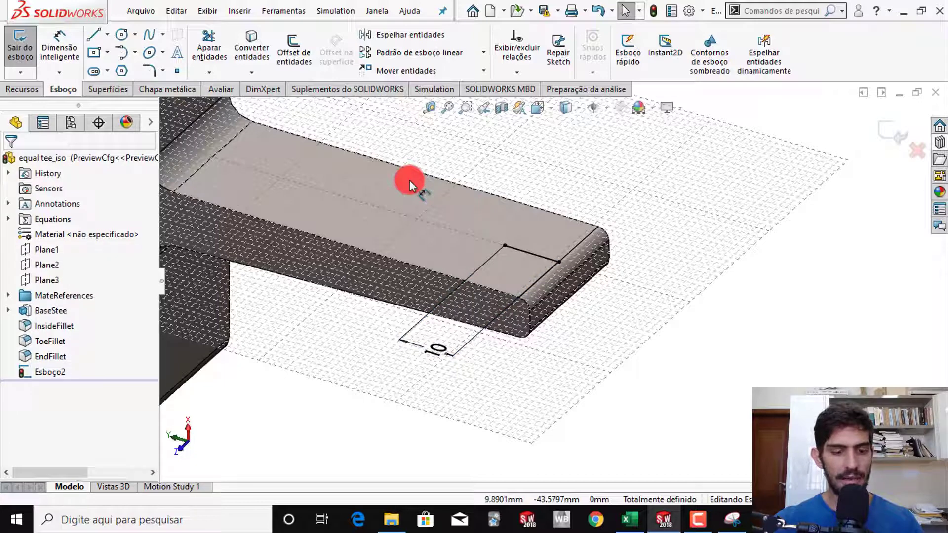
Step: Sketch a circle about 7.3 mm in diameter centred on the inner endpoint of the 10 mm line
{"action": "key", "text": "s"}
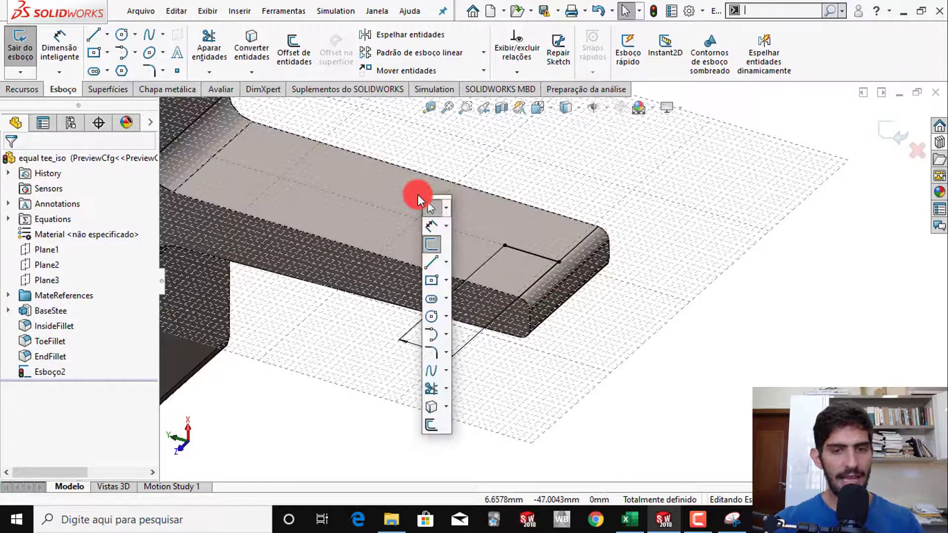
{"action": "left_click", "coordinate": [434, 317]}
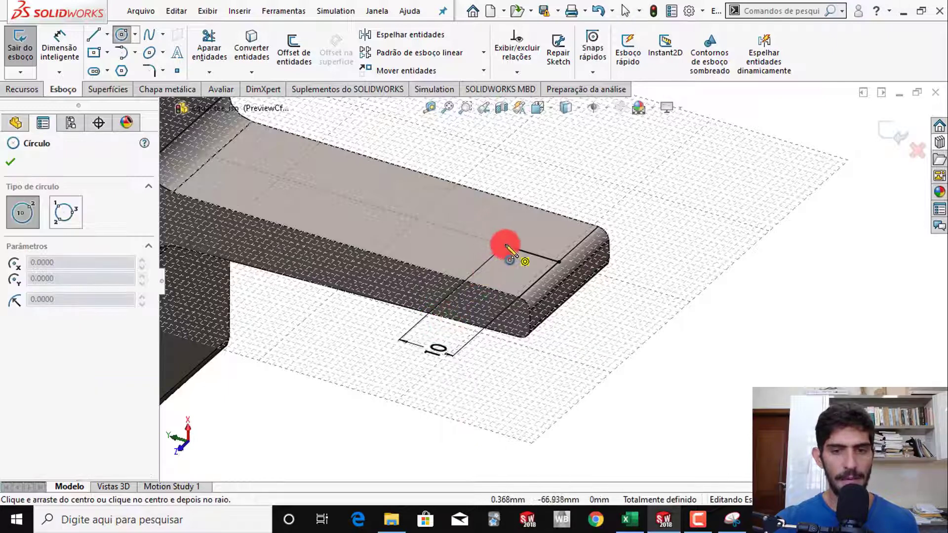
{"action": "left_click_drag", "start_coordinate": [505, 246], "coordinate": [494, 262]}
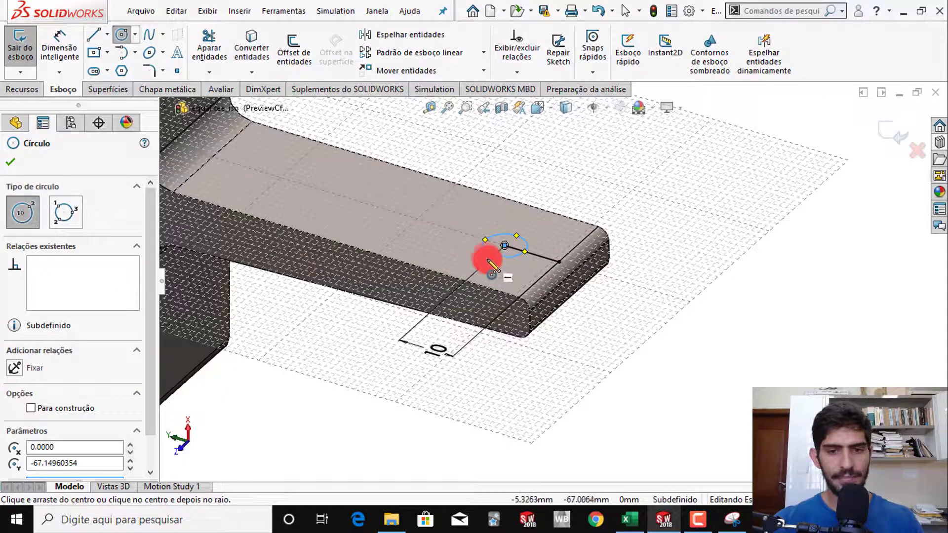
{"action": "key", "text": "Escape"}
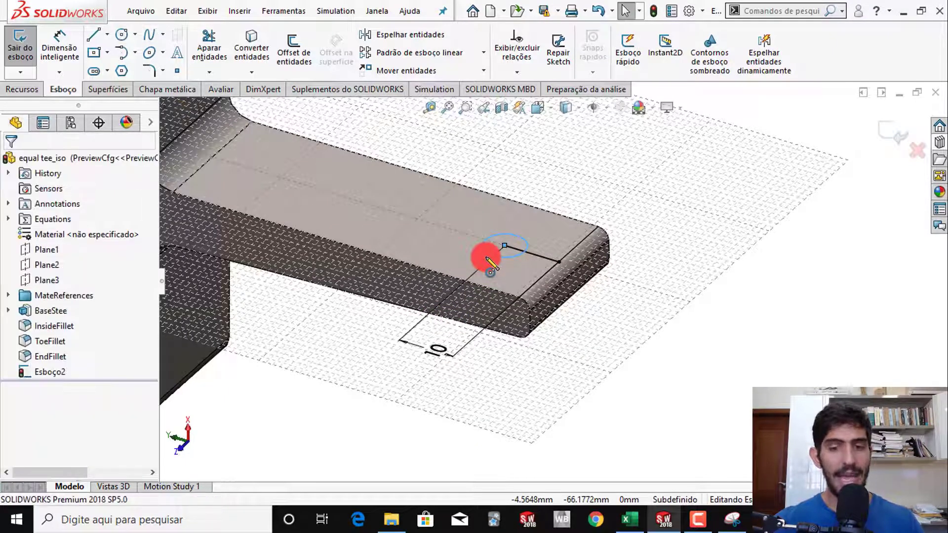
Step: Dimension the circle's diameter and set it to 10 mm
{"action": "key", "text": "s"}
{"action": "left_click", "coordinate": [498, 290]}
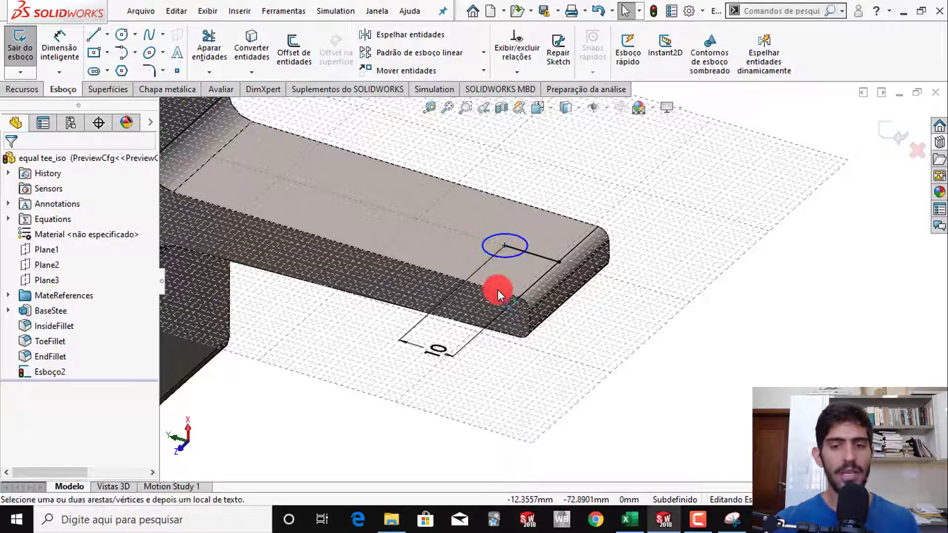
{"action": "left_click", "coordinate": [505, 257]}
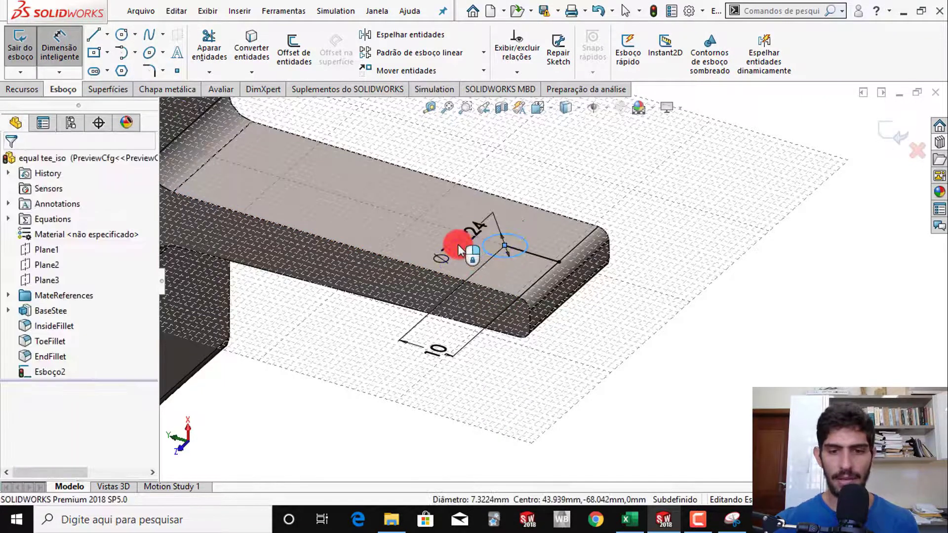
{"action": "left_click", "coordinate": [459, 251]}
{"action": "type", "text": "10"}
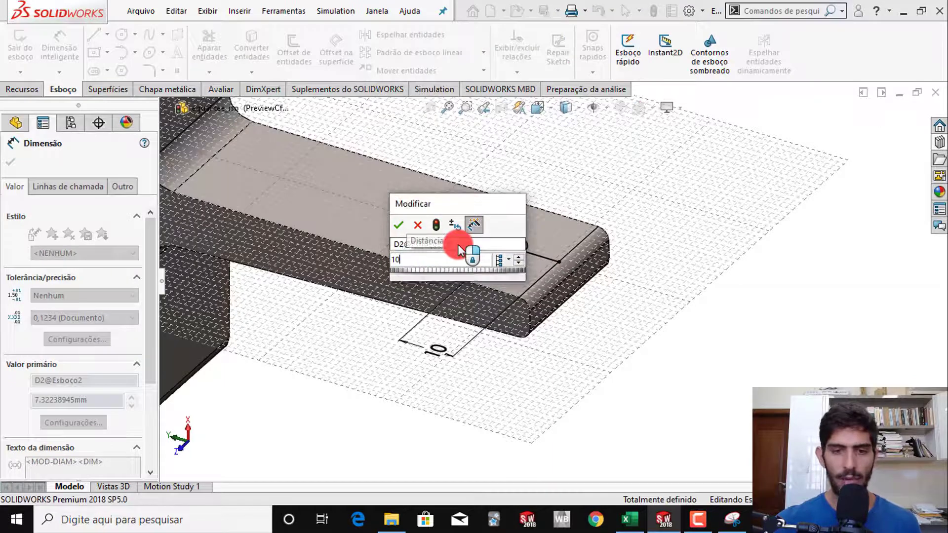
{"action": "key", "text": "Return"}
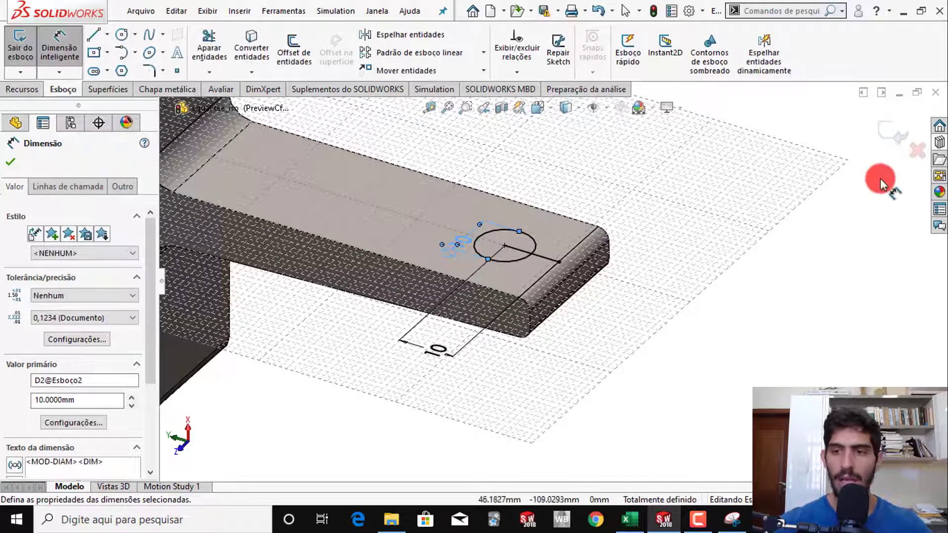
{"action": "key", "text": "Escape"}
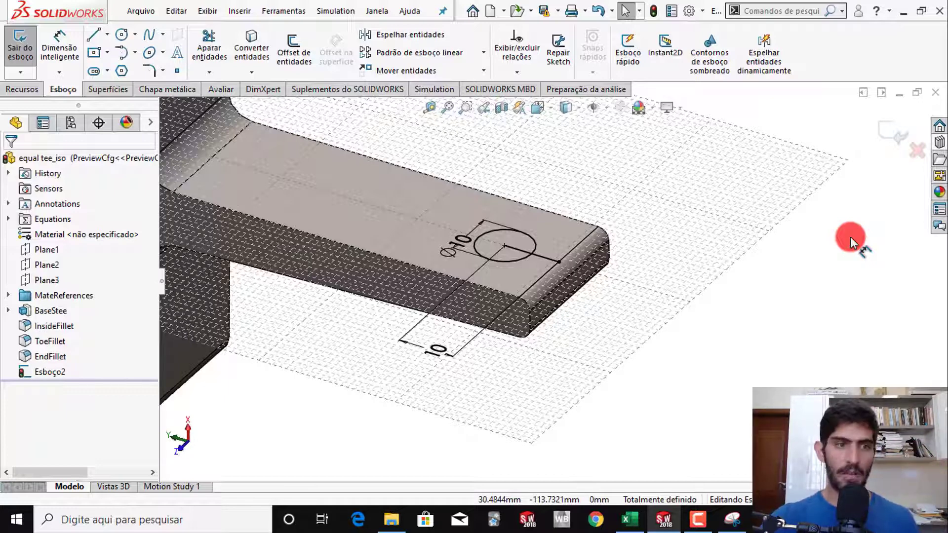
Step: Exit the sketch and extrude-cut the circle's contour down through the web with a blind depth of 10 mm
{"action": "left_click", "coordinate": [35, 88]}
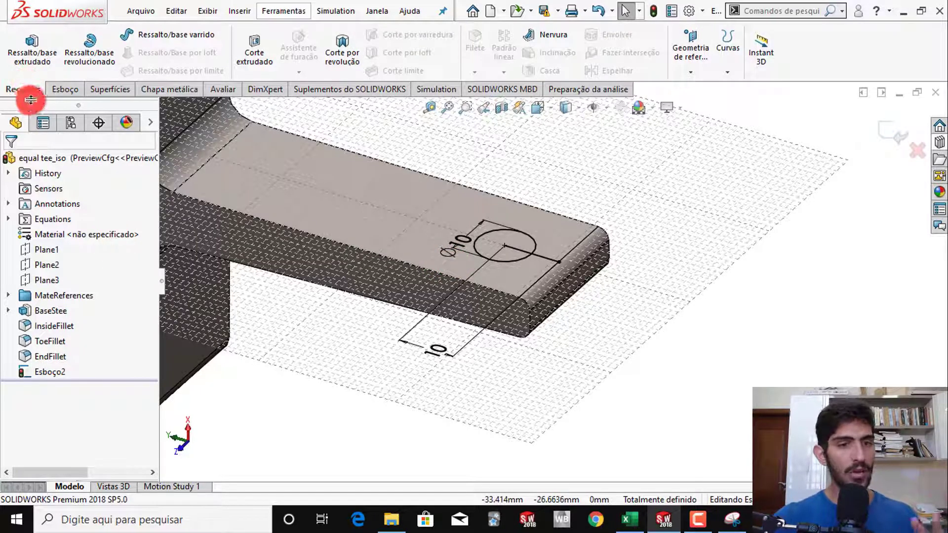
{"action": "left_click", "coordinate": [59, 90]}
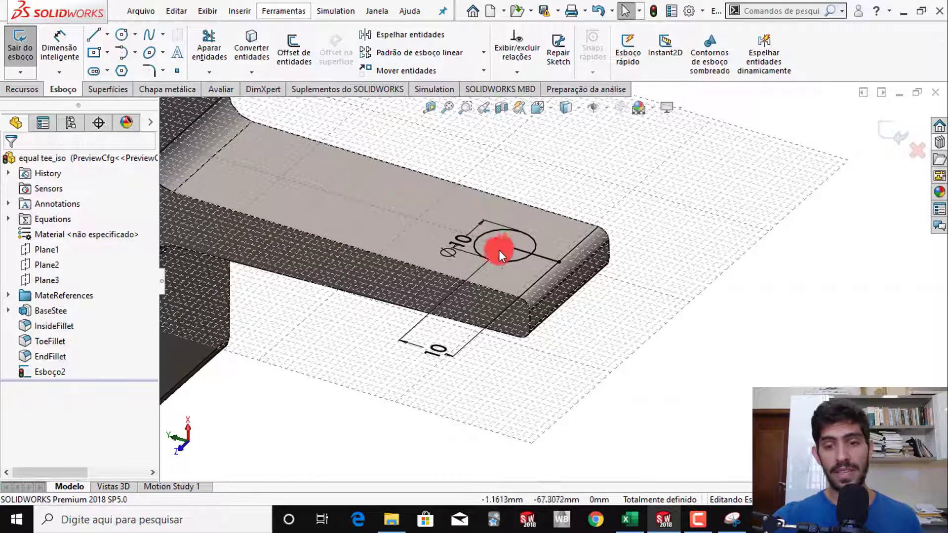
{"action": "left_click", "coordinate": [895, 131]}
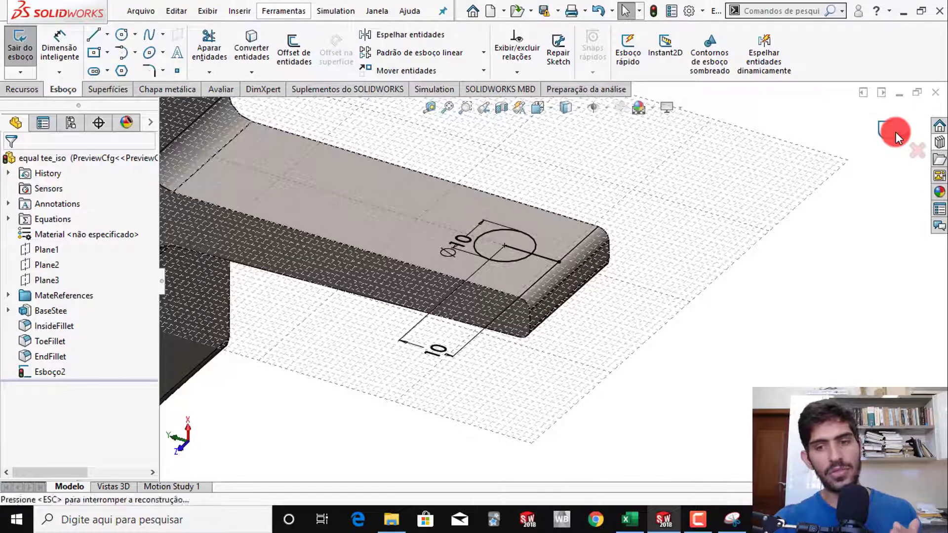
{"action": "left_click", "coordinate": [630, 305]}
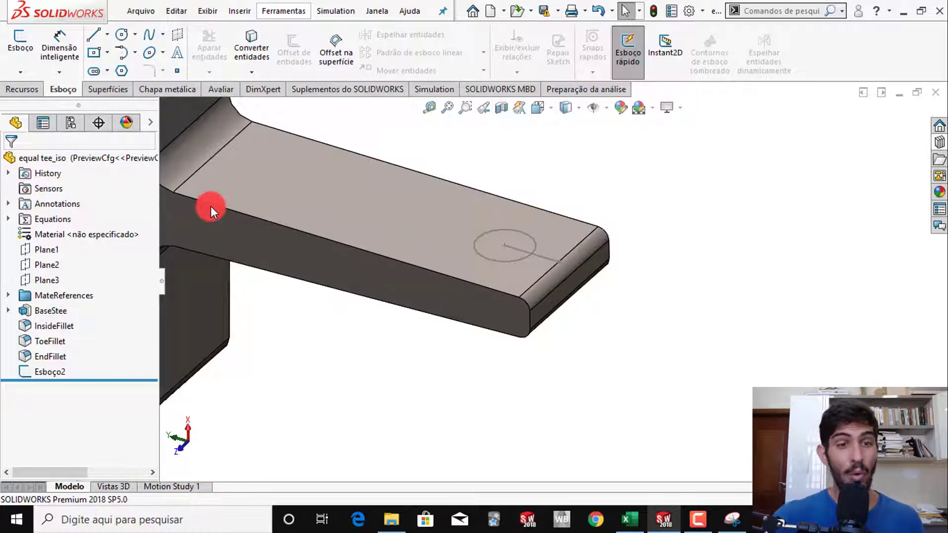
{"action": "left_click", "coordinate": [23, 91]}
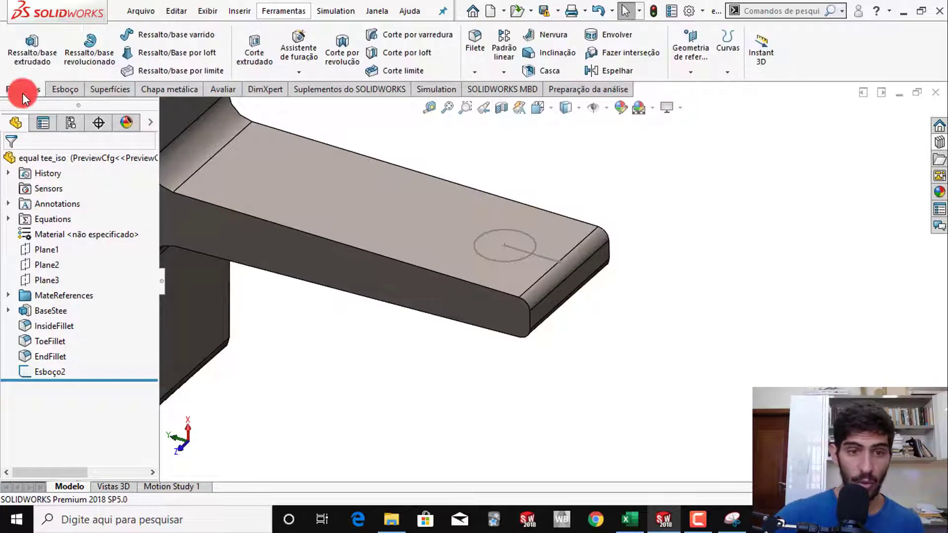
{"action": "left_click", "coordinate": [255, 51]}
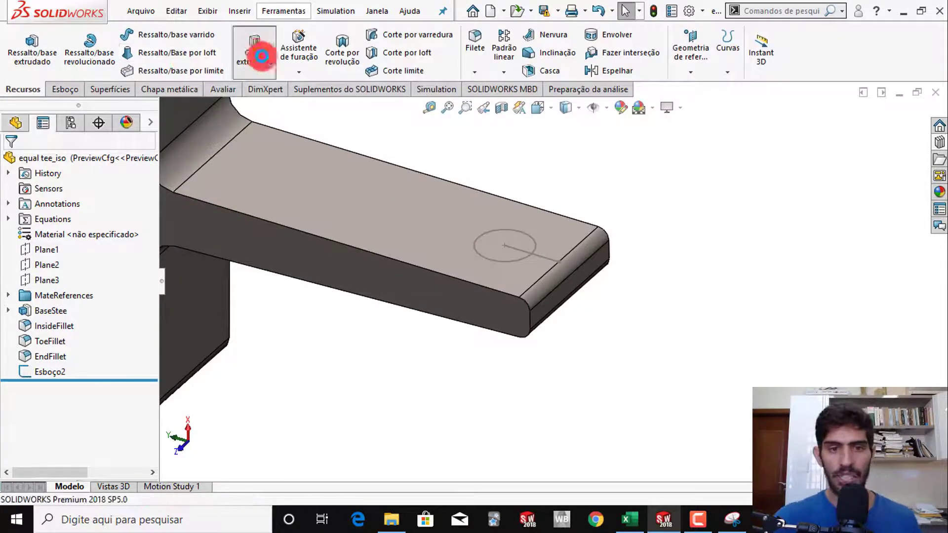
{"action": "left_click", "coordinate": [492, 259]}
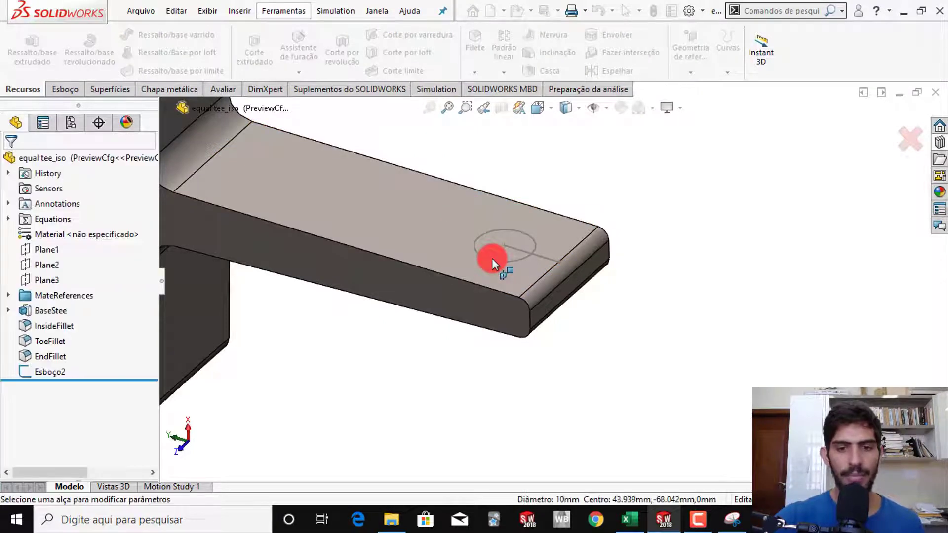
{"action": "middle_click_drag", "start_coordinate": [410, 264], "coordinate": [444, 218]}
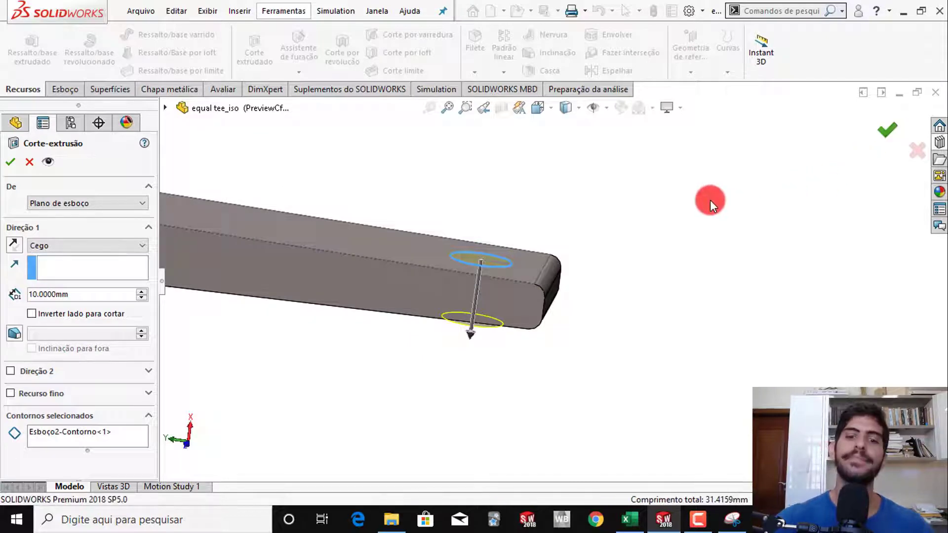
{"action": "key", "text": "Return"}
{"action": "scroll", "coordinate": [641, 239], "scroll_direction": "down", "scroll_amount": 8}
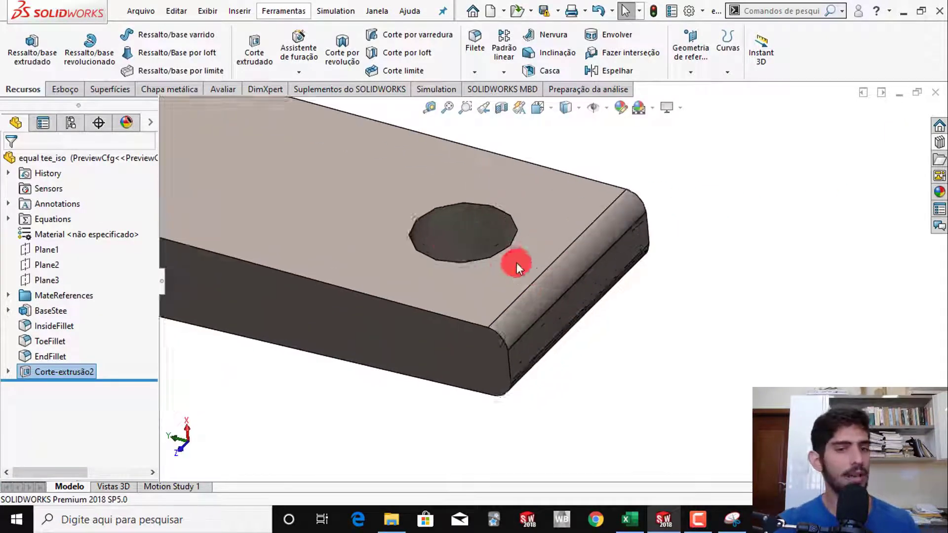
{"action": "scroll", "coordinate": [512, 260], "scroll_direction": "up", "scroll_amount": 8}
{"action": "scroll", "coordinate": [509, 247], "scroll_direction": "up", "scroll_amount": 1}
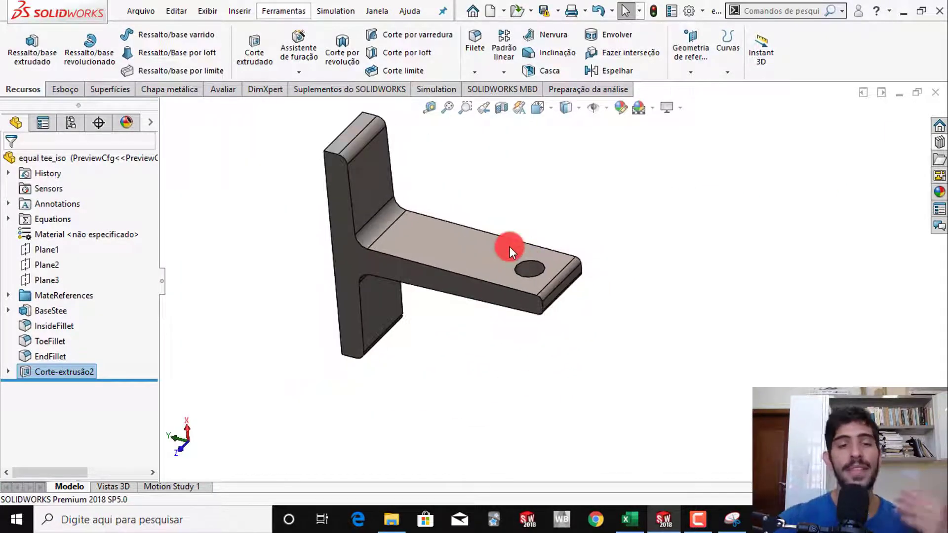